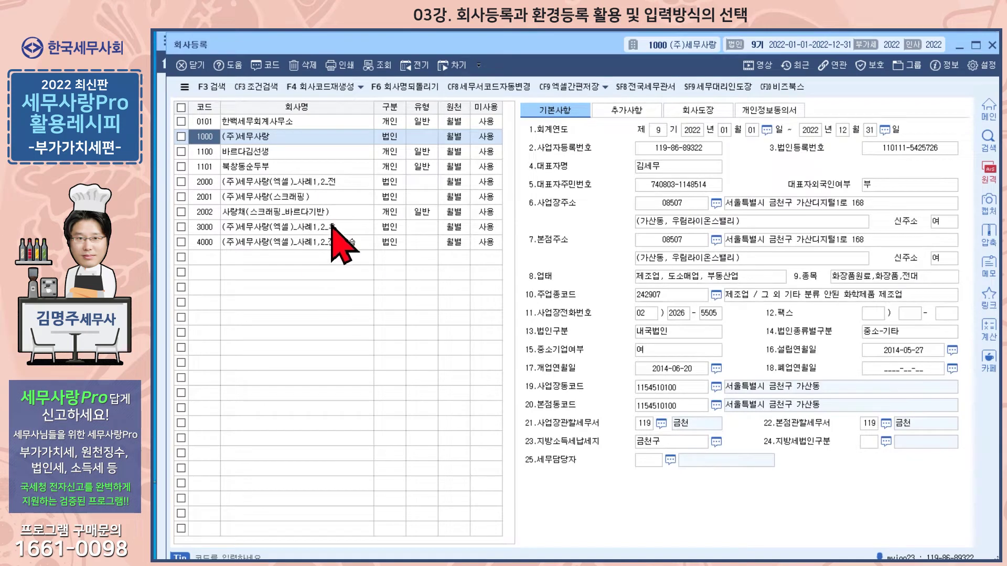
# Step: Review the basic registration details of company 1000 (주)세무사랑, including business type and main industry code, and its VAT filing method in the additional details
pyautogui.moveTo(448, 46); pyautogui.dragTo(443, 44)
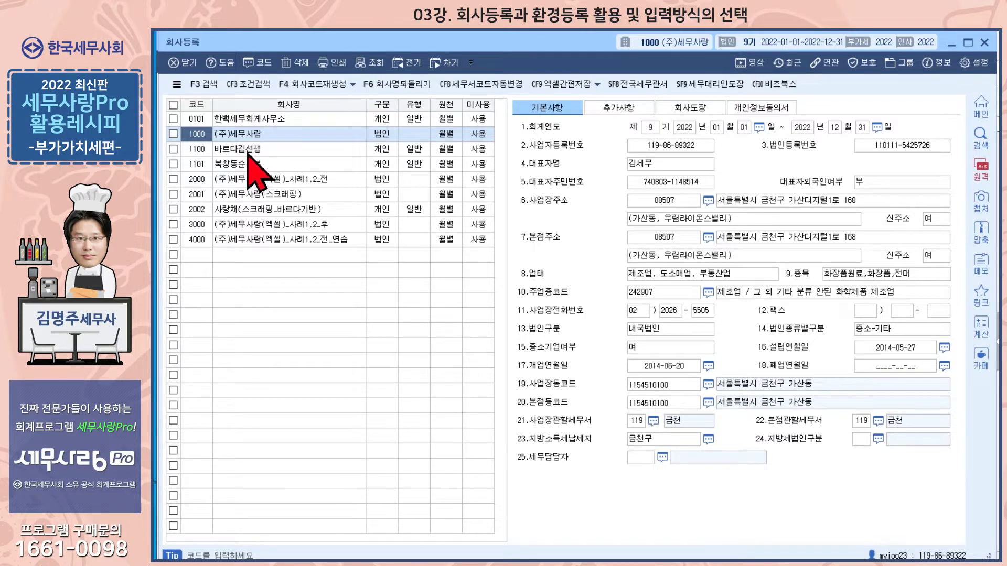
pyautogui.click(253, 135)
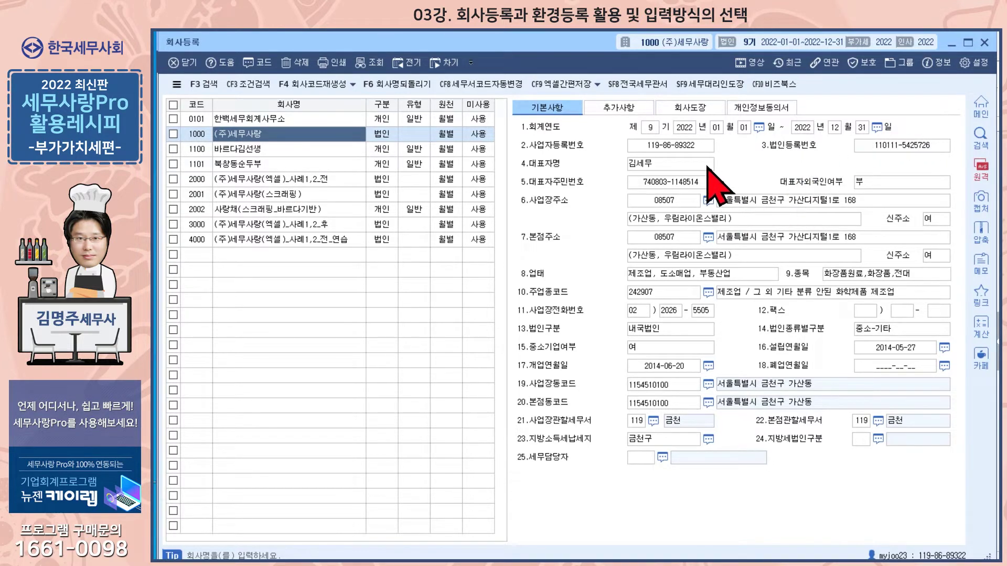
pyautogui.click(651, 145)
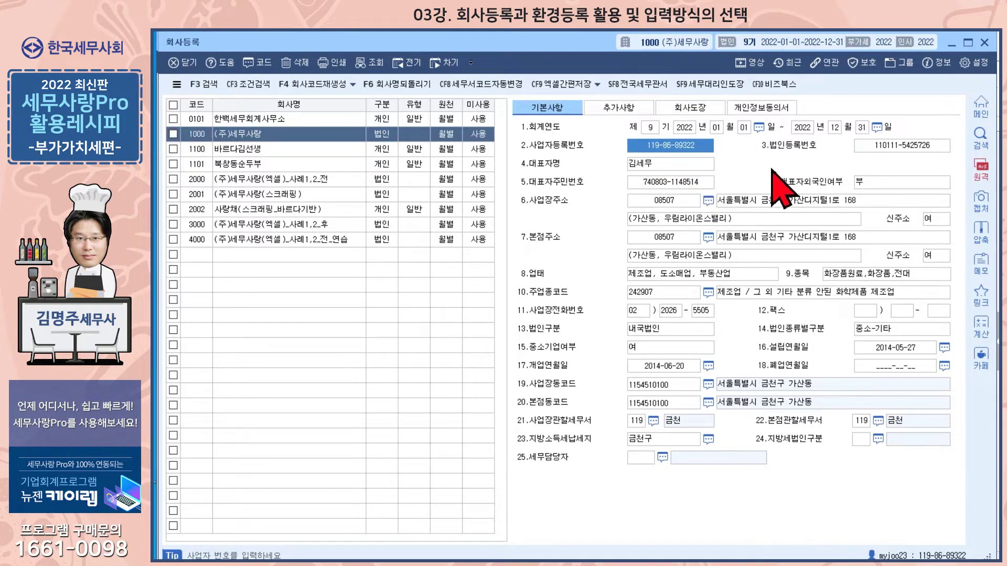
pyautogui.click(679, 165)
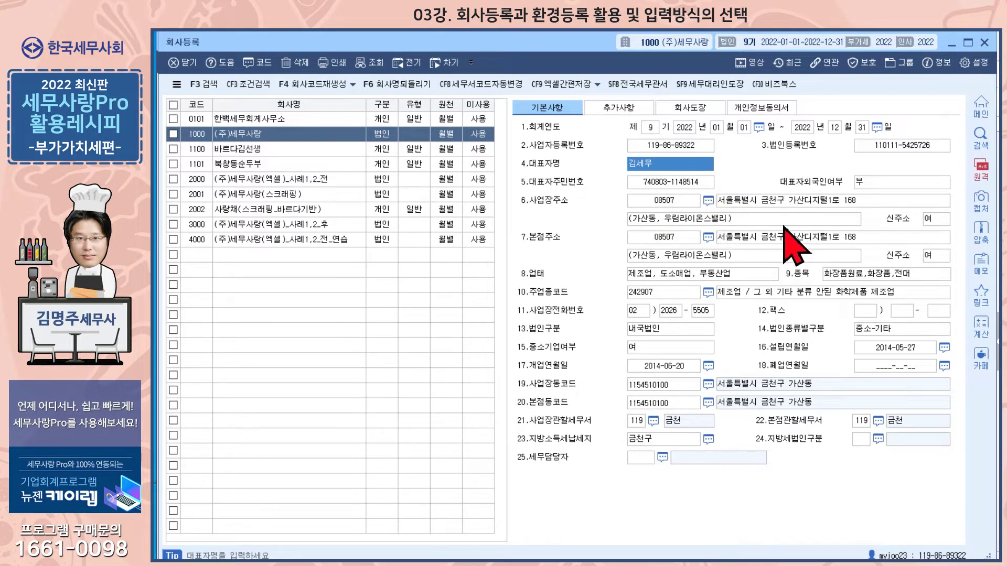
pyautogui.click(739, 219)
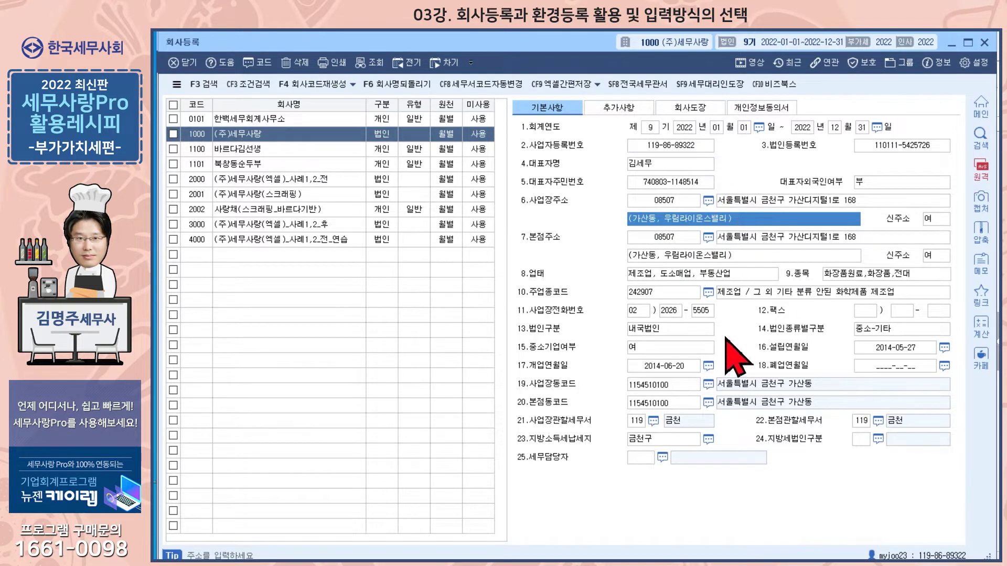
pyautogui.click(708, 275)
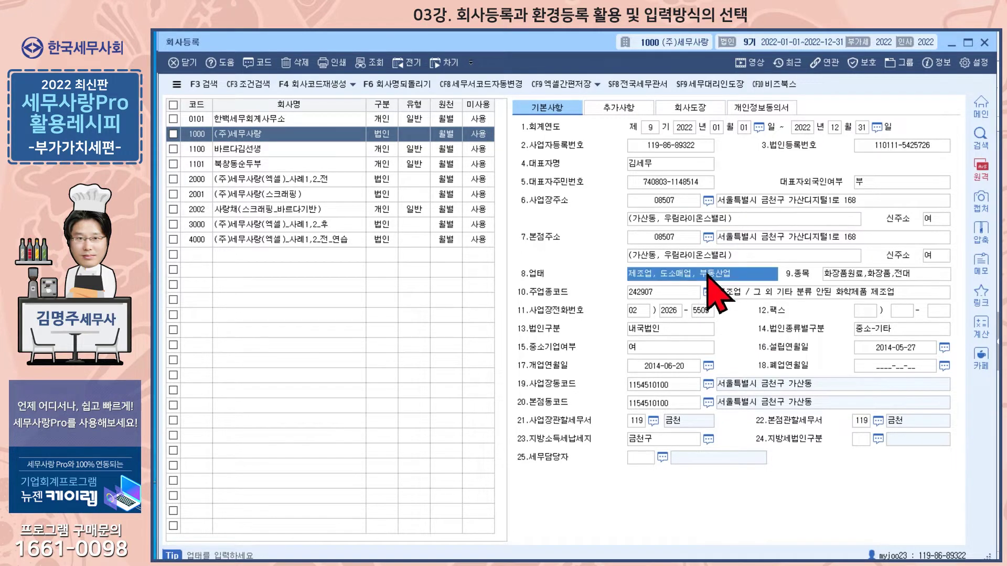
pyautogui.click(850, 277)
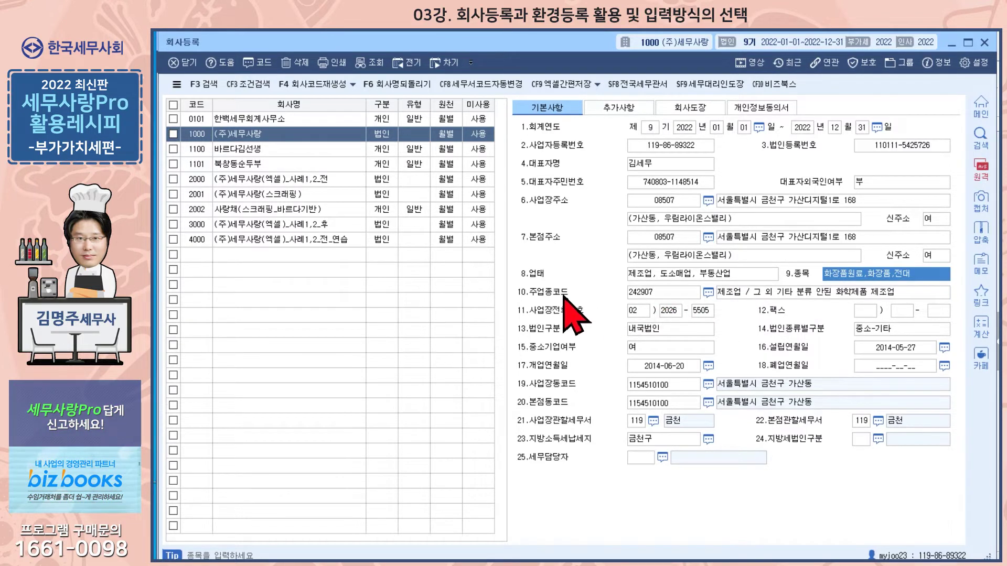
pyautogui.click(675, 296)
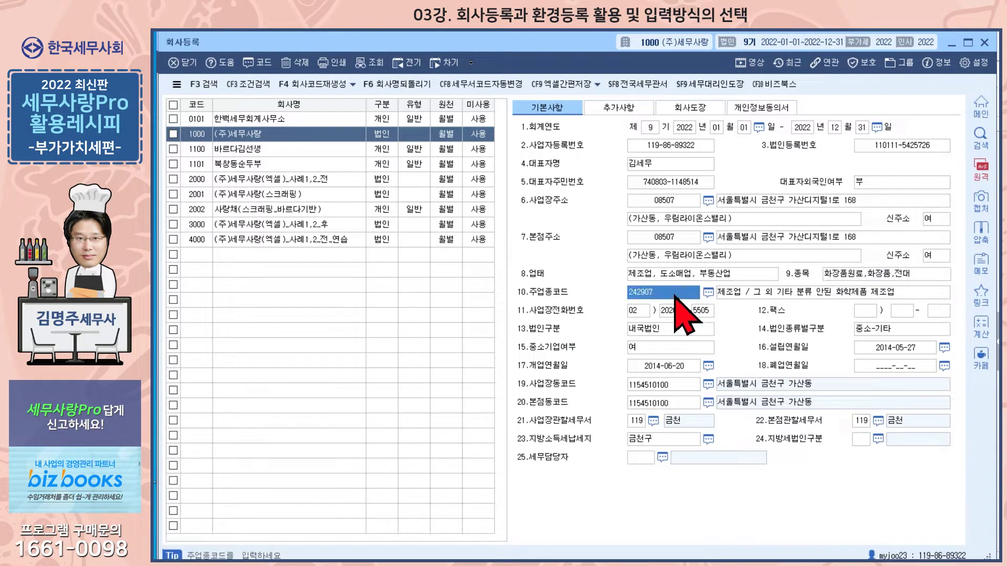
pyautogui.click(777, 295)
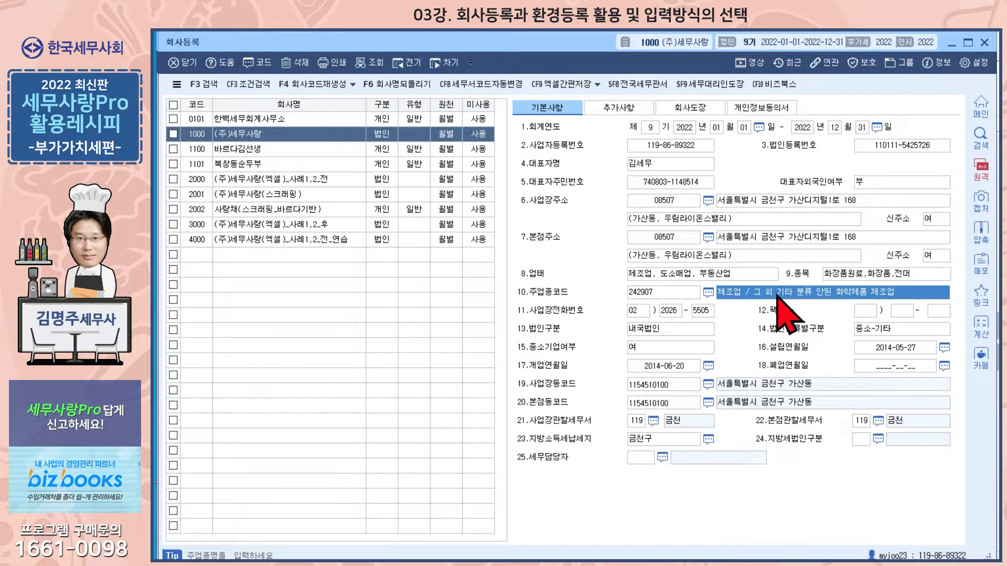
pyautogui.click(658, 295)
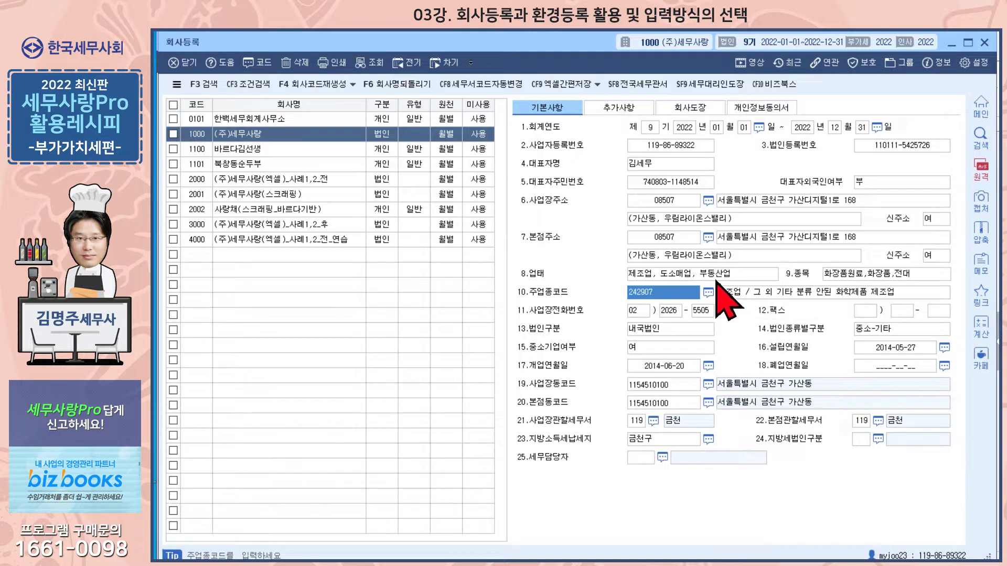
pyautogui.click(615, 111)
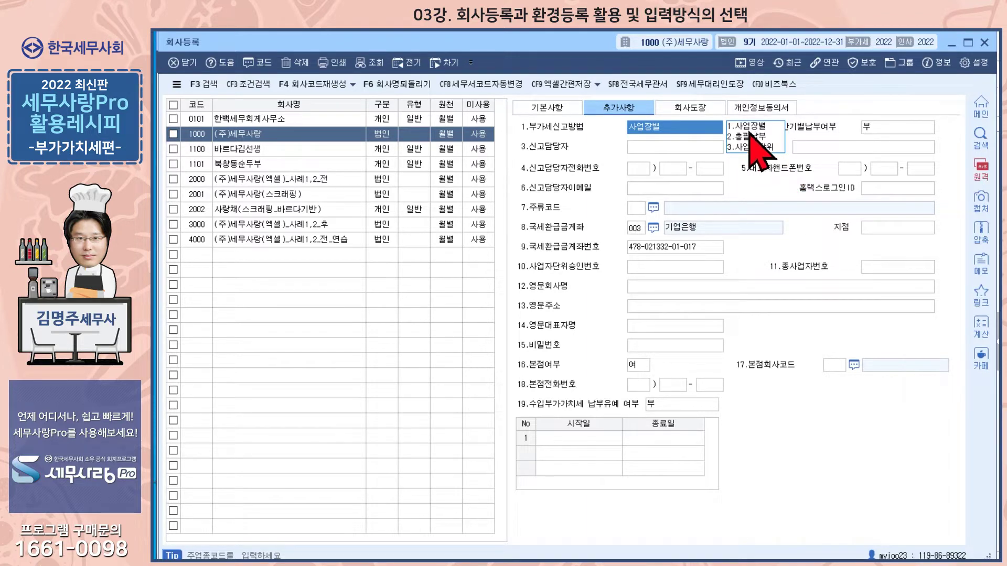
pyautogui.click(548, 107)
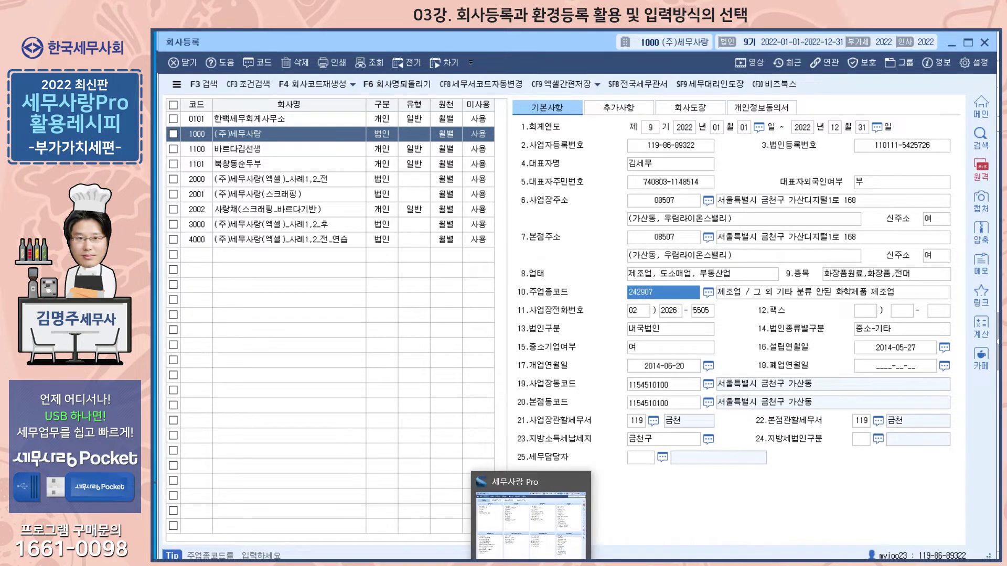
# Step: Open the environment settings (환경등록) and show the accounting (회계) settings
pyautogui.click(533, 563)
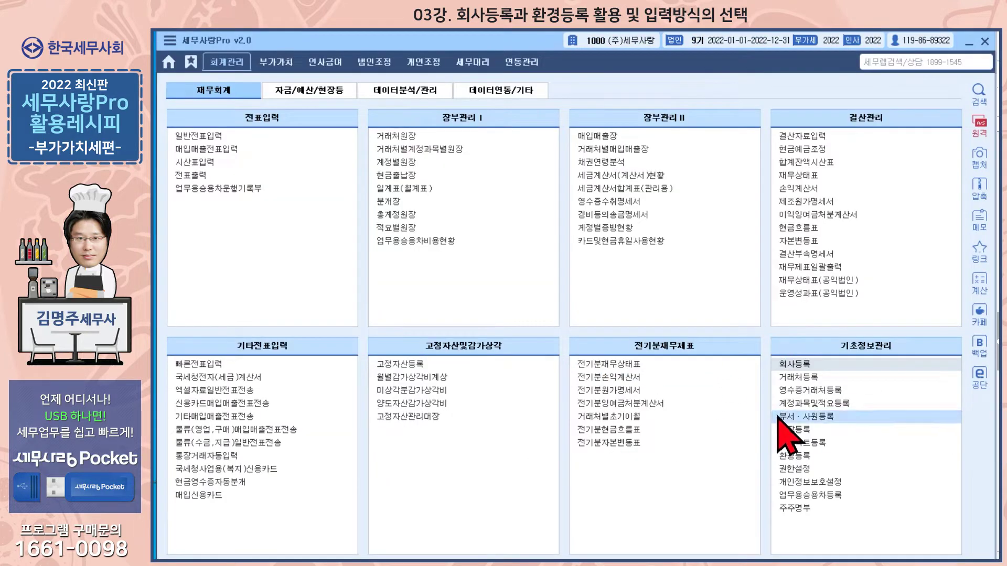
pyautogui.click(803, 460)
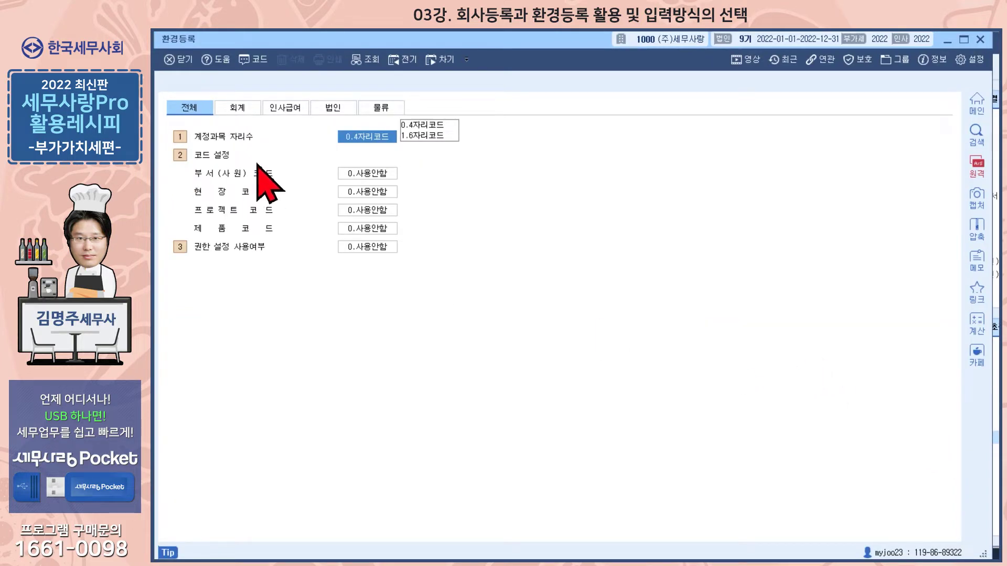
pyautogui.click(240, 110)
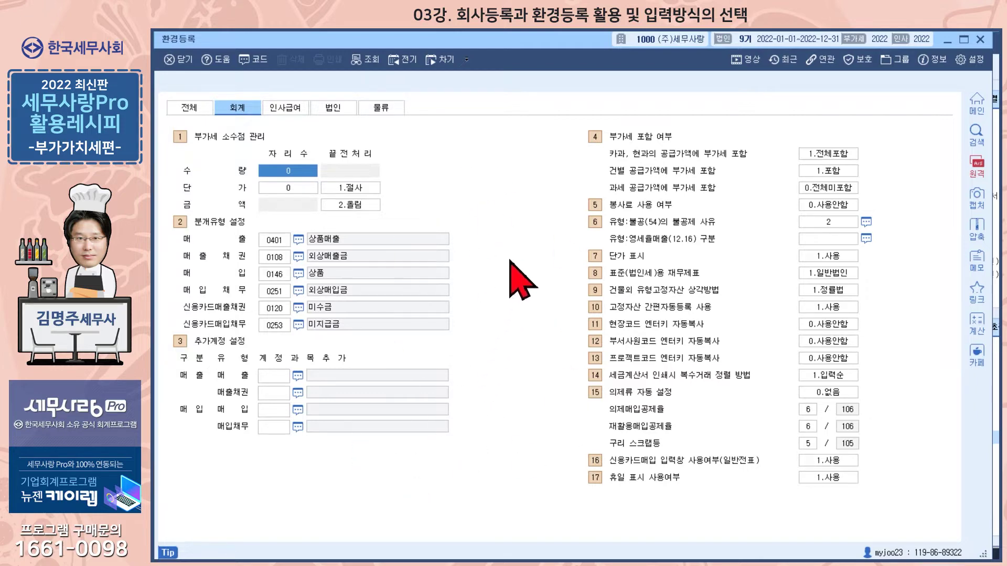
pyautogui.moveTo(400, 47)
pyautogui.mouseDown()
pyautogui.moveTo(375, 83)
pyautogui.moveTo(445, 62)
pyautogui.moveTo(413, 42)
pyautogui.mouseUp()
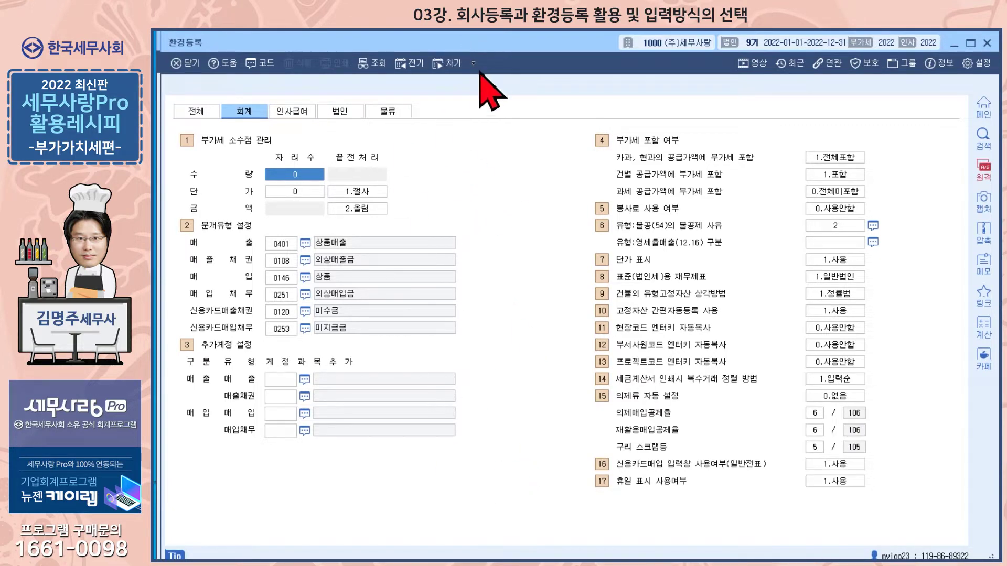
pyautogui.moveTo(483, 42); pyautogui.dragTo(482, 42)
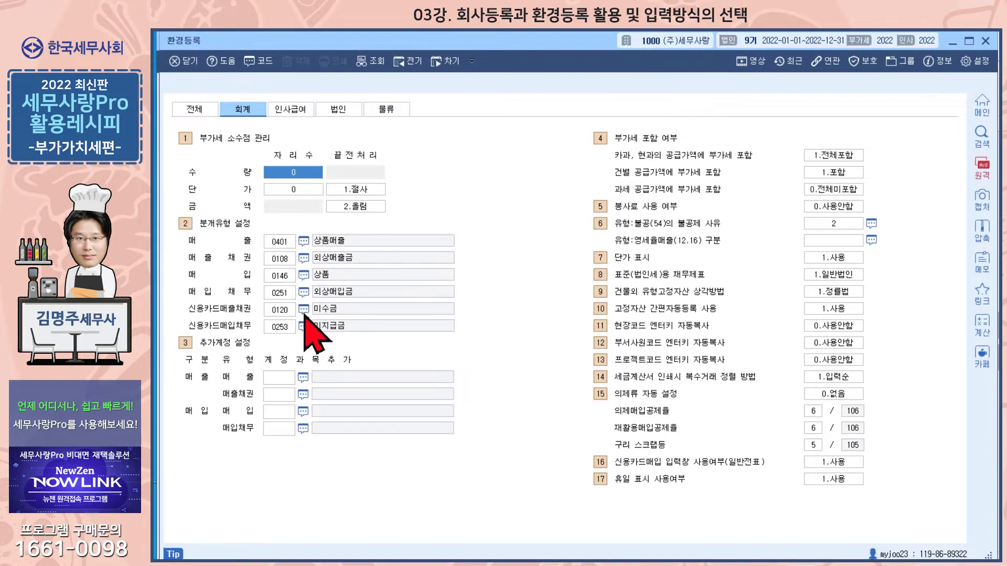
# Step: Look at the account code lookups for the default sales (매출) and purchase (매입) accounts without changing either code
pyautogui.click(303, 241)
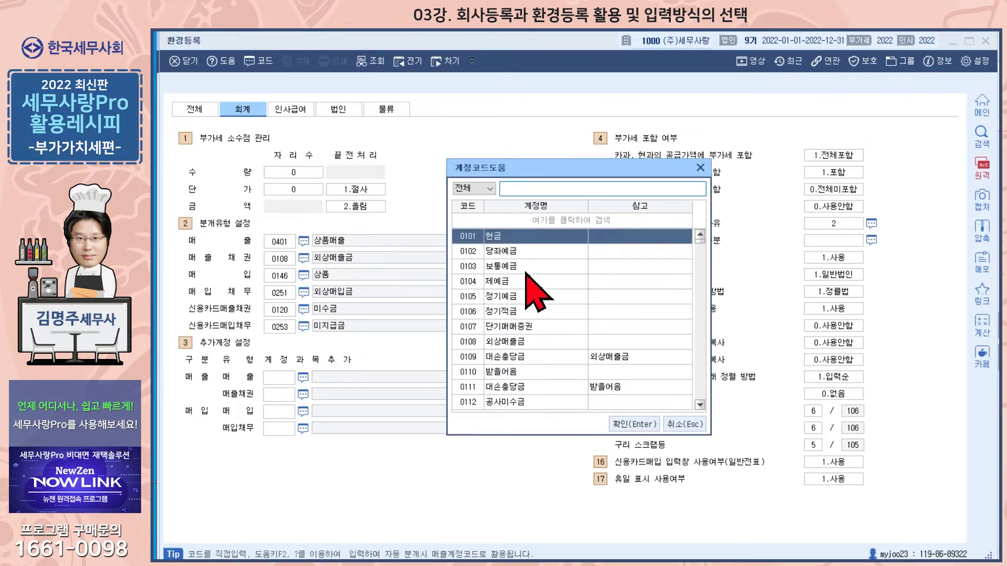
pyautogui.click(683, 424)
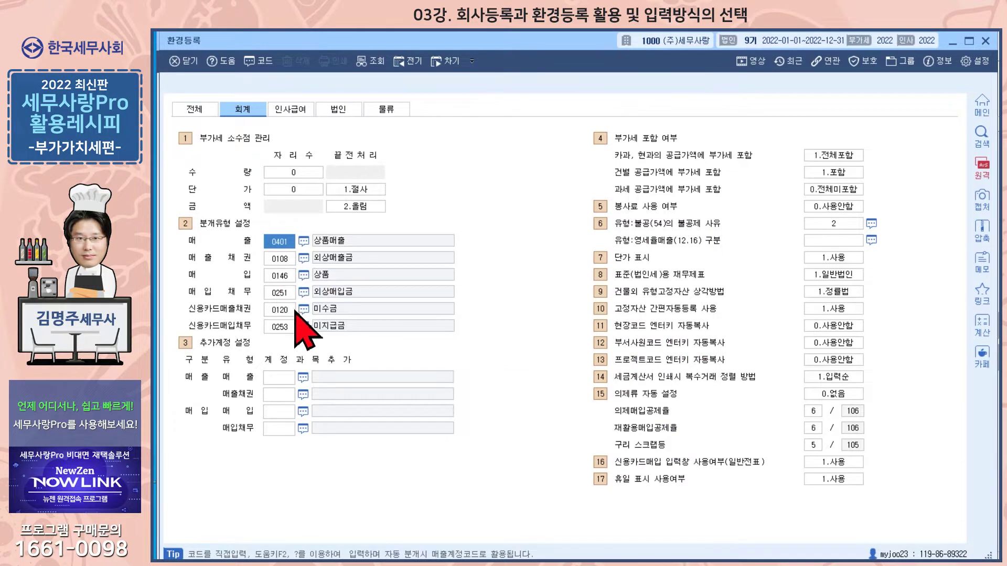
pyautogui.click(278, 276)
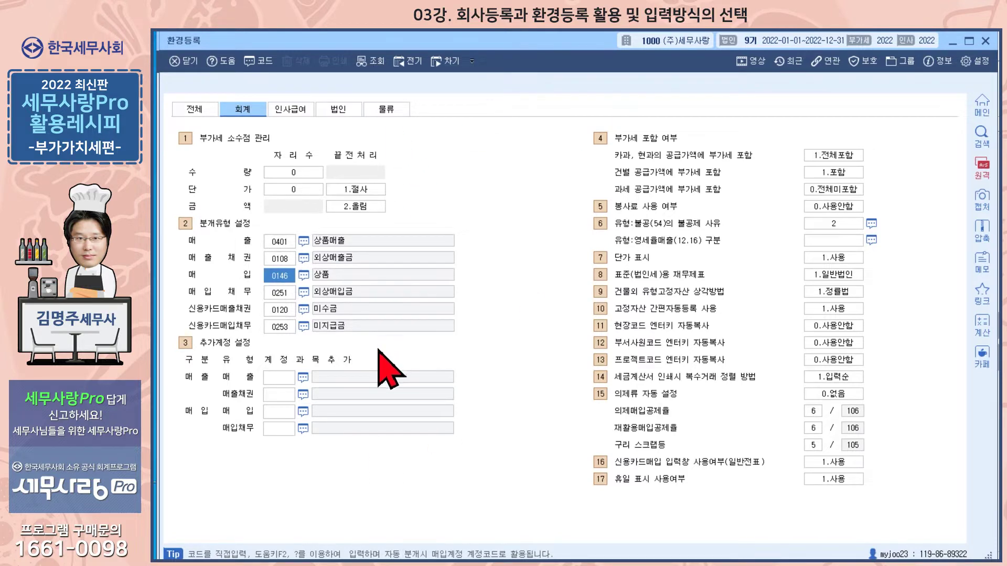
pyautogui.click(303, 274)
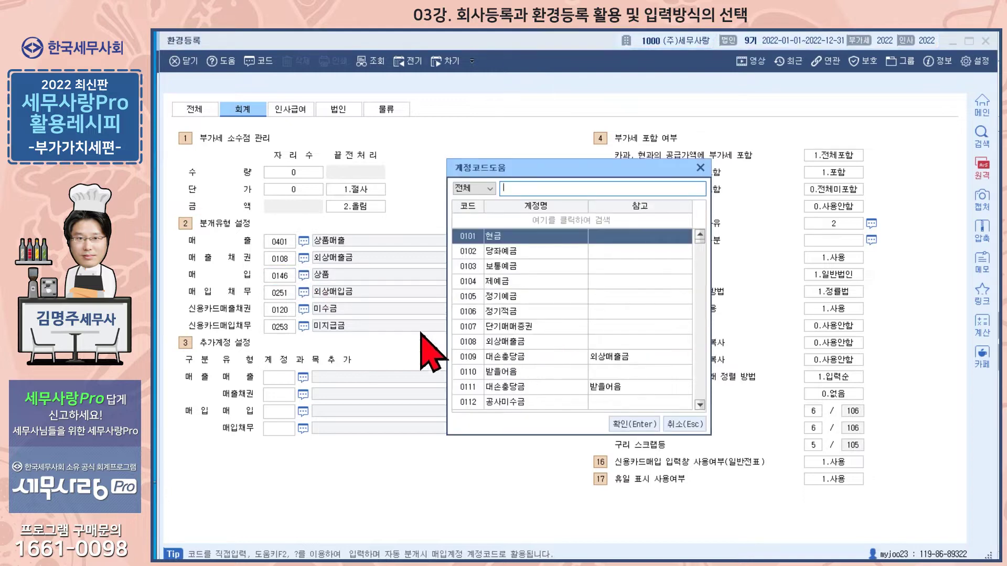
pyautogui.click(686, 424)
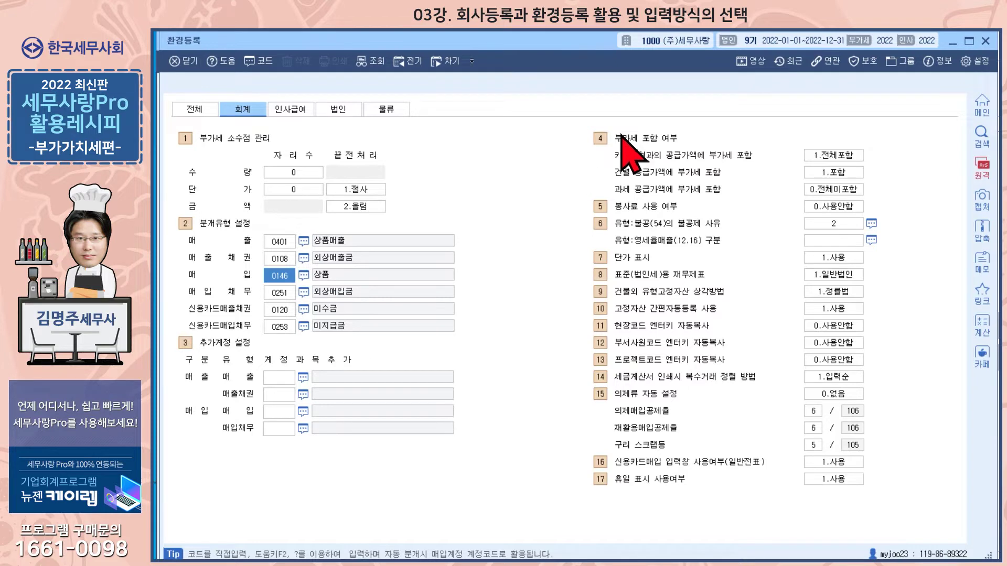
# Step: Switch from the environment settings to 매입매출전표입력 and start a voucher for January 1, 2022 with type 11 (과세)
pyautogui.click(985, 40)
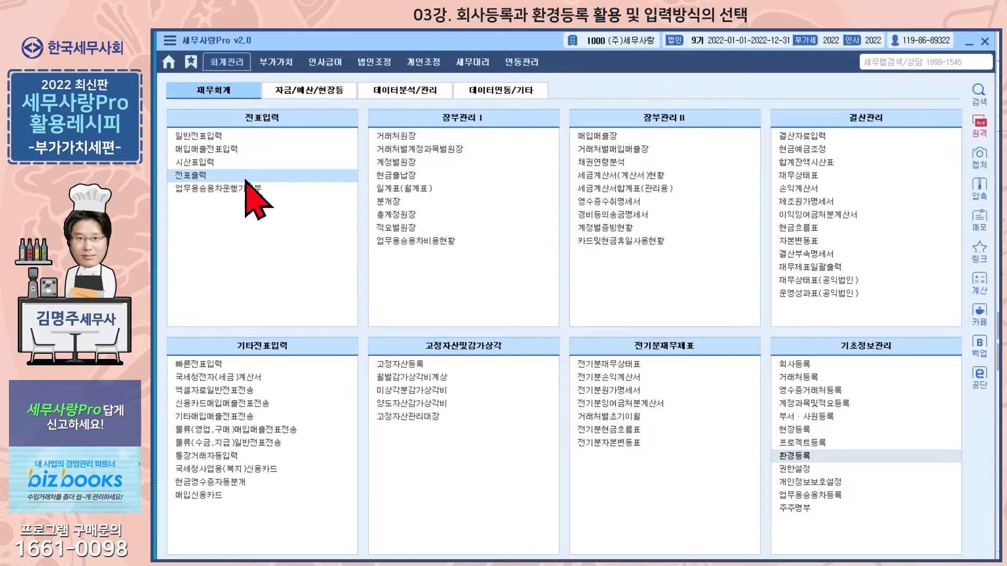
pyautogui.click(219, 150)
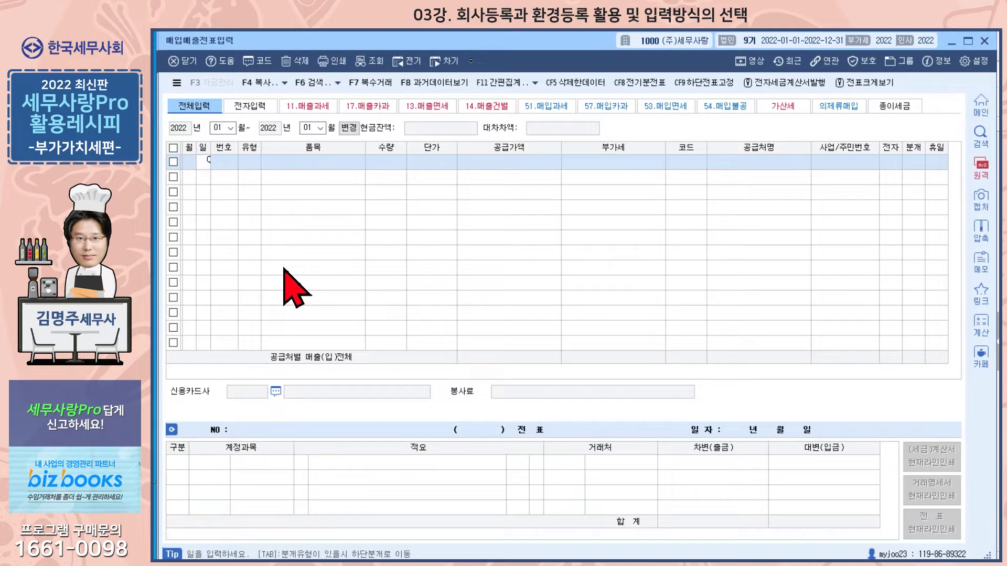
pyautogui.write('1')
pyautogui.press('Return')
pyautogui.write('11')
pyautogui.press('Return')
pyautogui.press('Return')
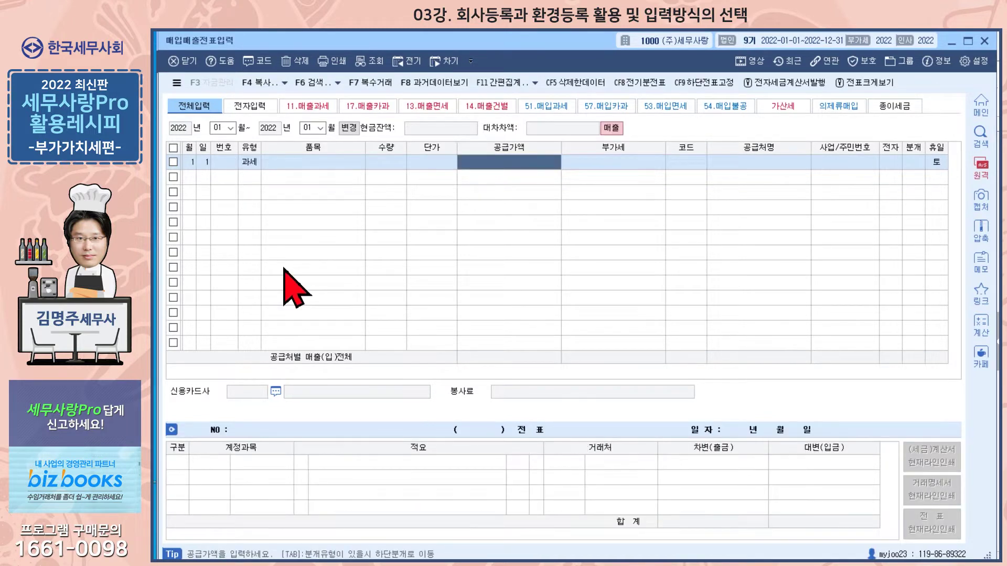
# Step: Enter a supply amount of 10,000,000 with VAT, leave the supplier and electronic invoice fields blank, and set the journal type to 3 (혼합)
pyautogui.write('10')
pyautogui.press('Return')
pyautogui.press('Return')
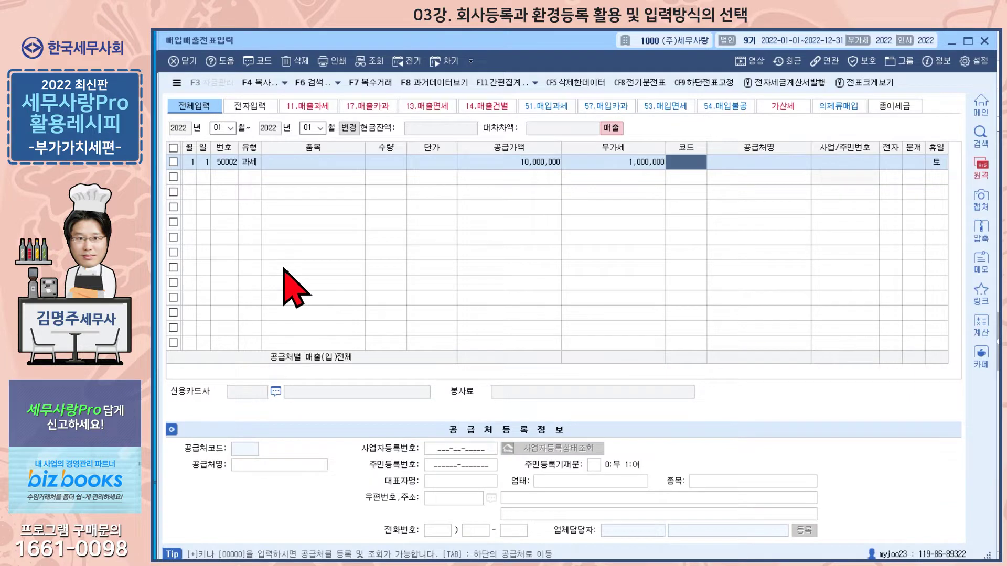
pyautogui.press('Return')
pyautogui.press('Return')
pyautogui.press('Return')
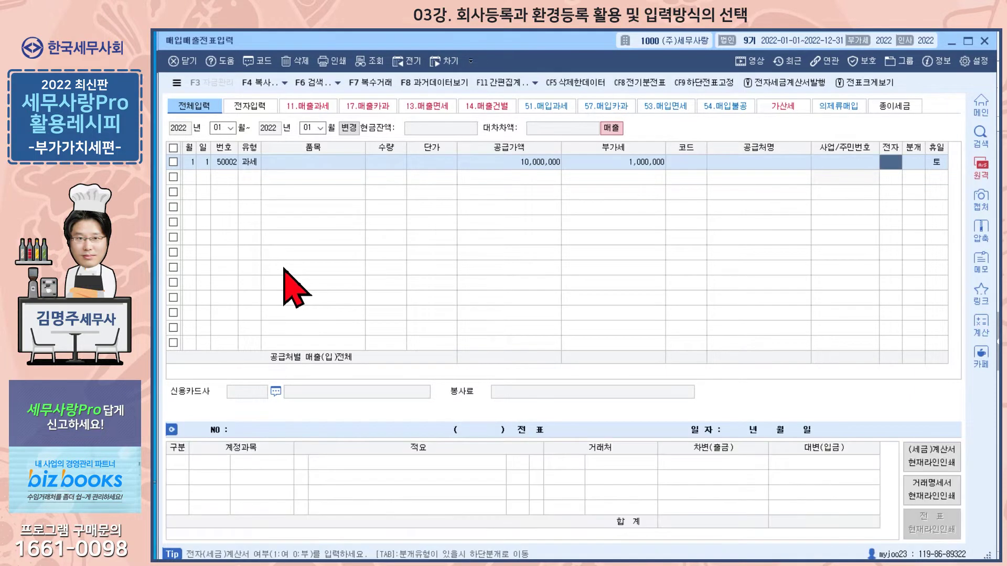
pyautogui.press('Return')
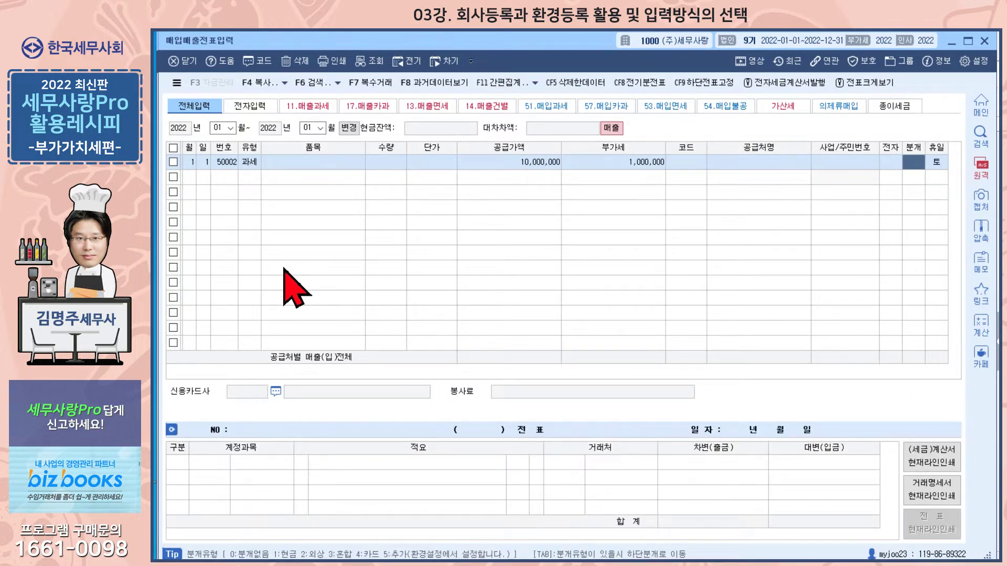
pyautogui.write('3')
pyautogui.press('Return')
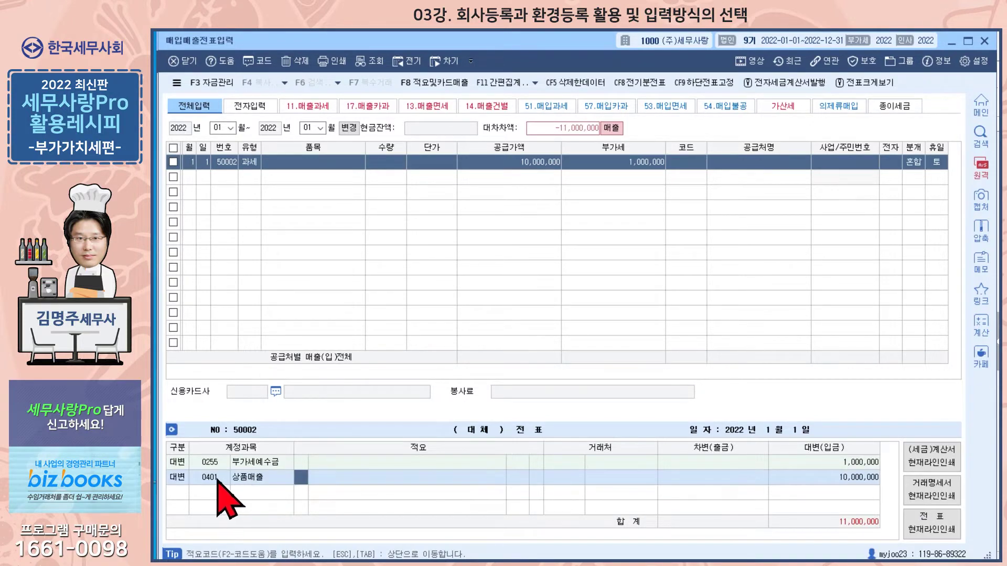
# Step: Check the sales account code assigned in the voucher's journal lines, then leave the journal section
pyautogui.press('Return')
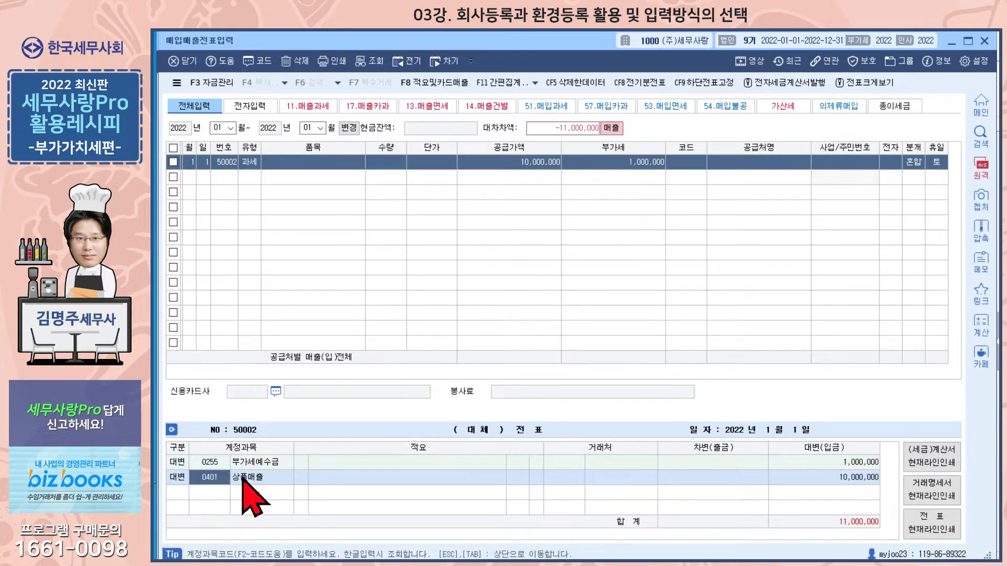
pyautogui.press('Return')
pyautogui.click(211, 478)
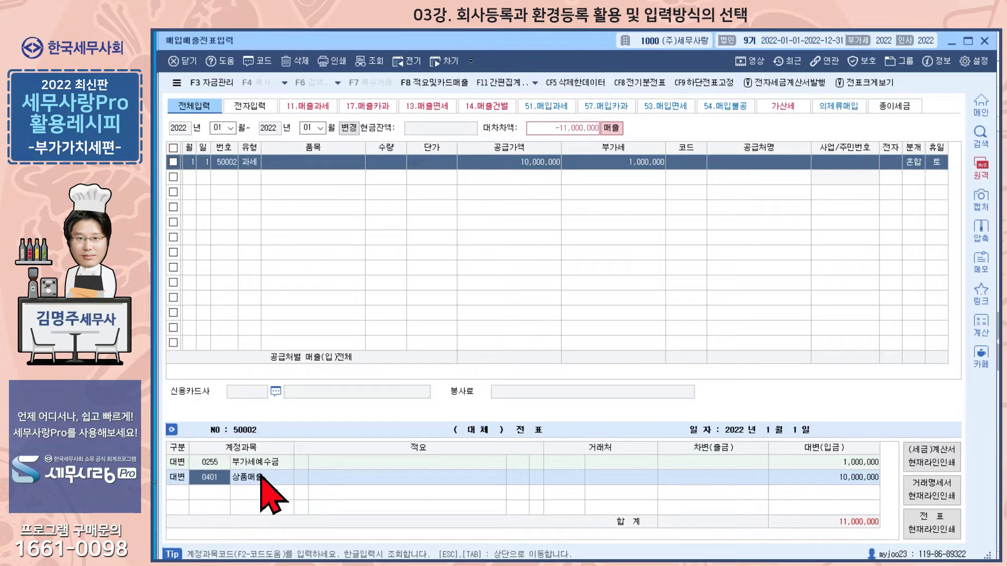
pyautogui.press('Return')
pyautogui.click(215, 478)
pyautogui.press('Escape')
# Step: Set the default sales (매출) account code in the journal type settings of 환경등록 to 0404
pyautogui.click(781, 448)
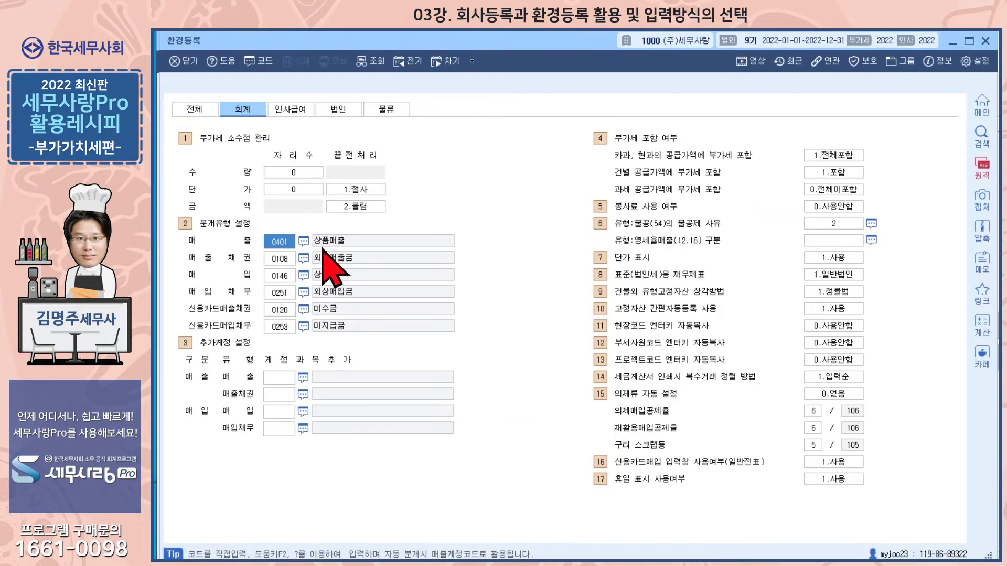
pyautogui.click(273, 252)
pyautogui.click(280, 241)
pyautogui.press('BackSpace')
pyautogui.write('40')
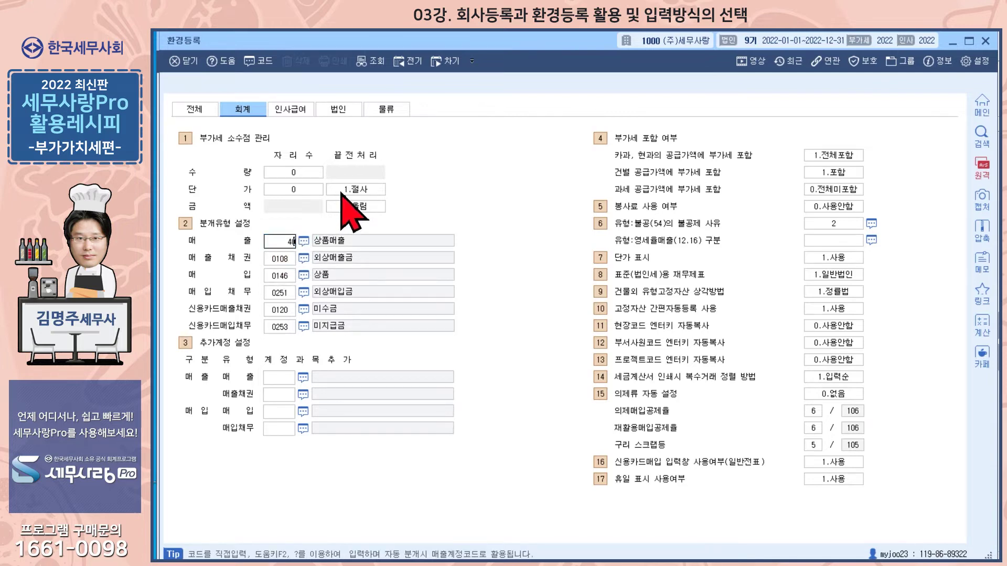
pyautogui.write('4')
pyautogui.press('Return')
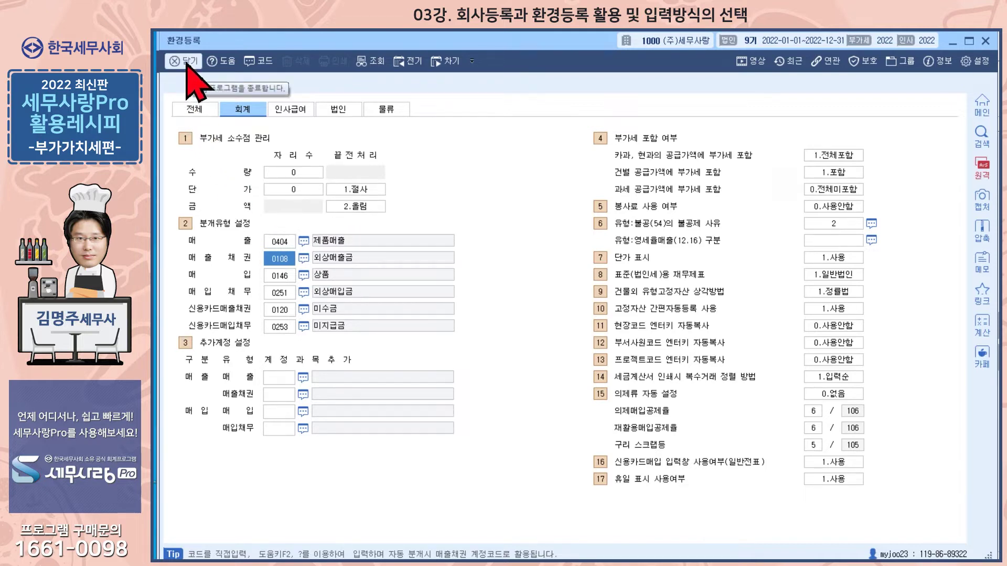
# Step: Leave the environment settings and reopen 매입매출전표입력
pyautogui.click(953, 42)
pyautogui.click(202, 149)
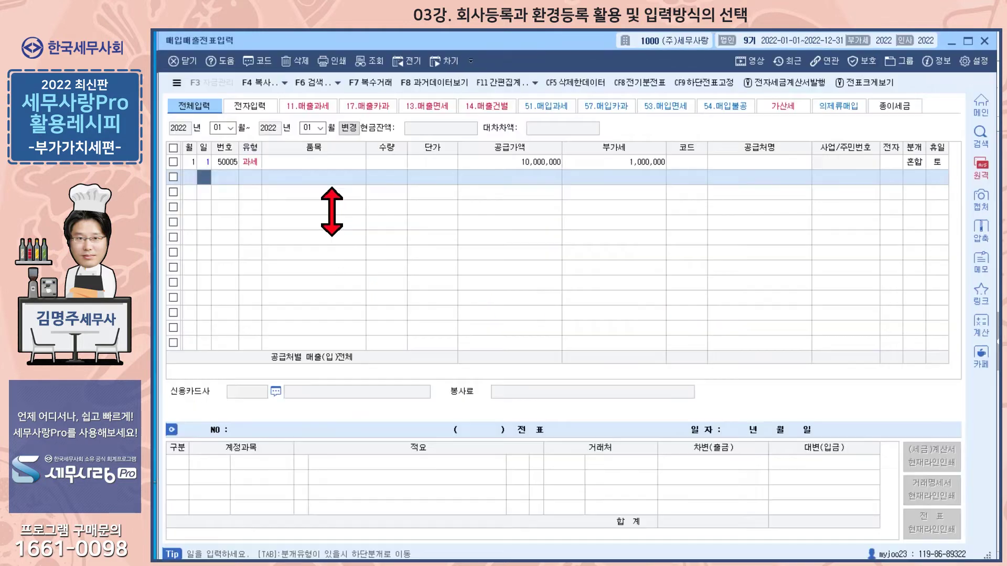
# Step: Start a second sales voucher dated January 1 with transaction type 11 (과세)
pyautogui.write('1')
pyautogui.press('Return')
pyautogui.write('11')
pyautogui.press('Return')
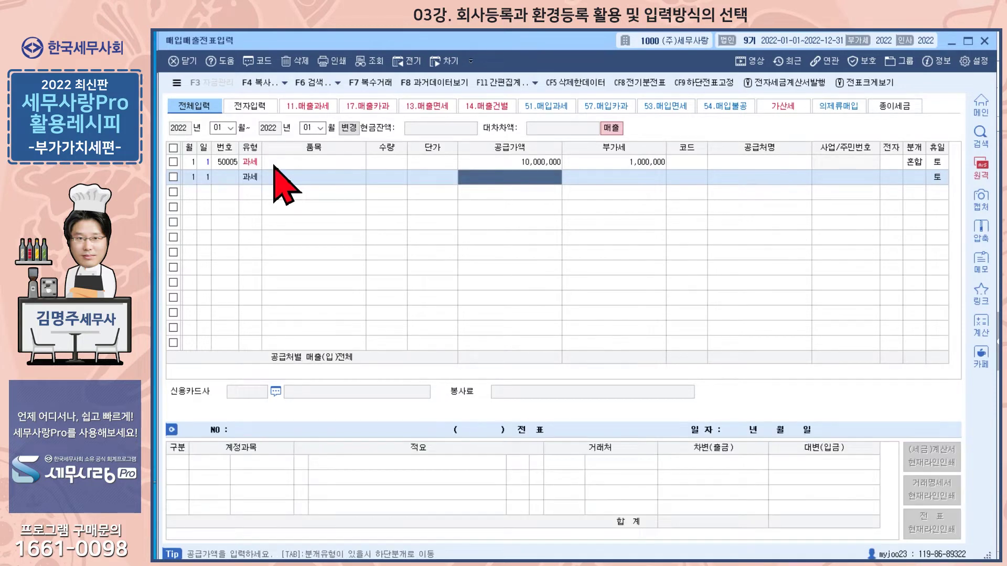
# Step: Enter a supply amount of 5,000,000 with VAT, leave the item and supplier fields blank, and set the journal type to 3 (혼합)
pyautogui.write('5000')
pyautogui.press('Return')
pyautogui.press('Return')
pyautogui.press('Return')
pyautogui.press('Return')
pyautogui.press('Return')
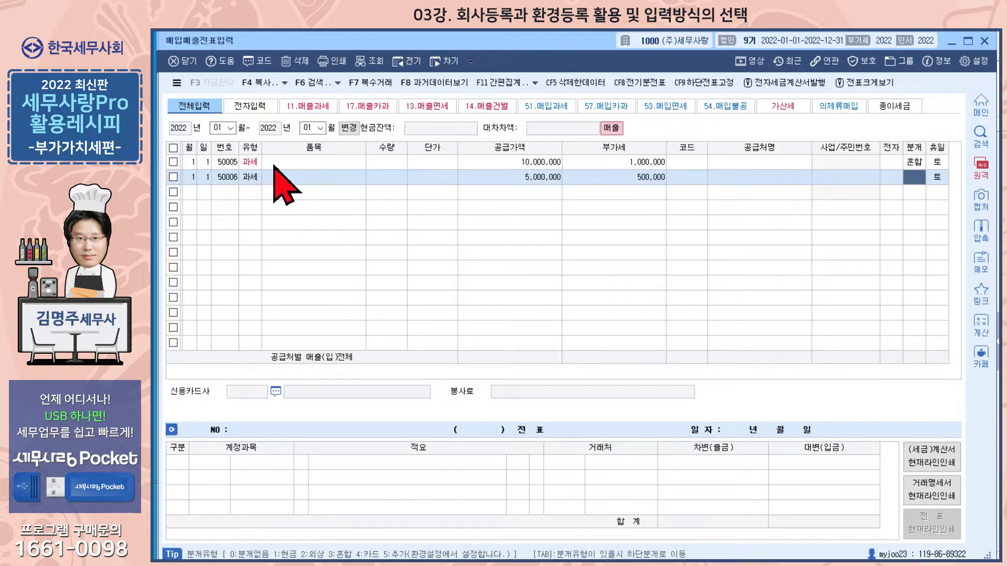
pyautogui.write('3')
pyautogui.press('Return')
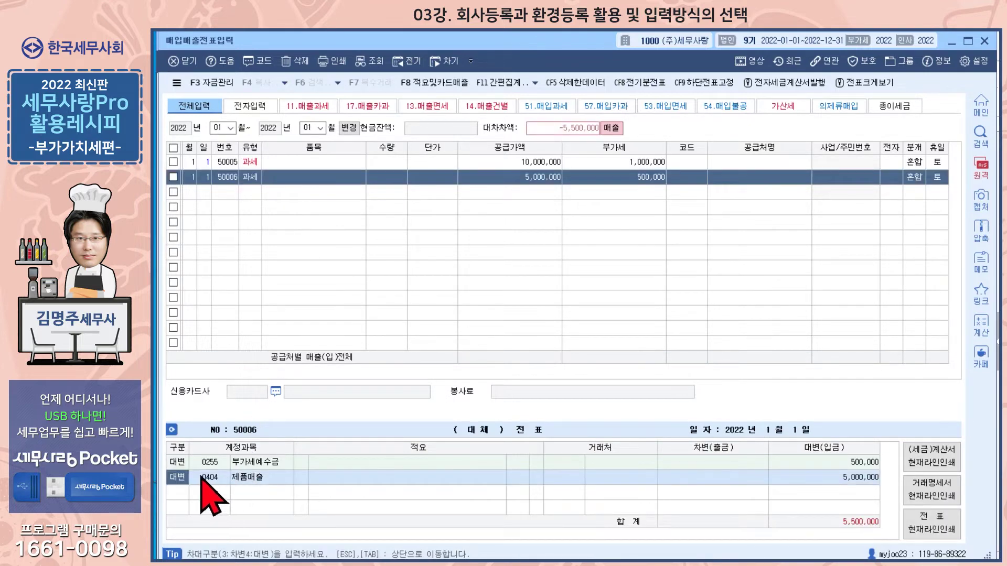
# Step: Check the sales account line in the voucher's journal, then complete it with a debit line for account 108 (외상매출금)
pyautogui.press('Return')
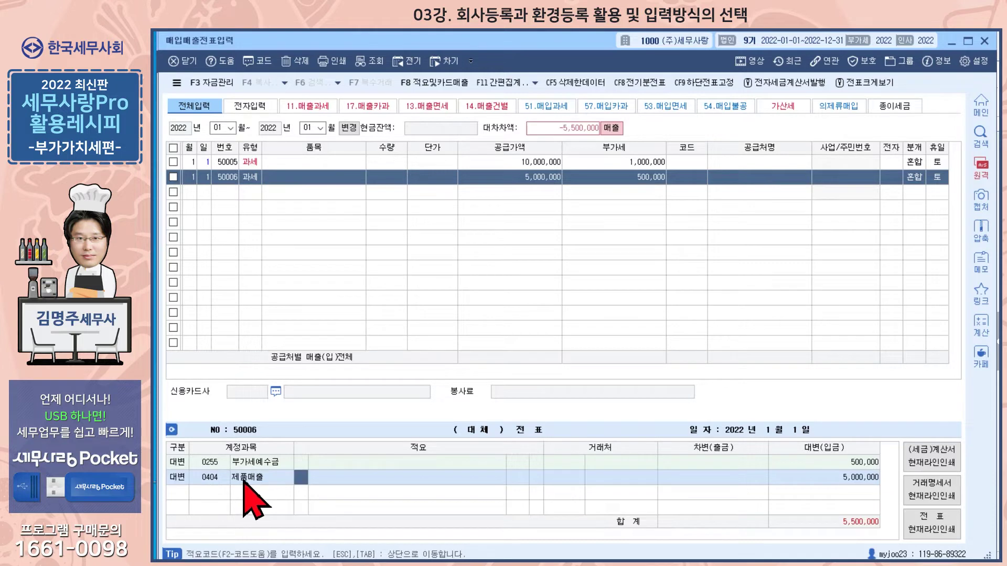
pyautogui.click(212, 479)
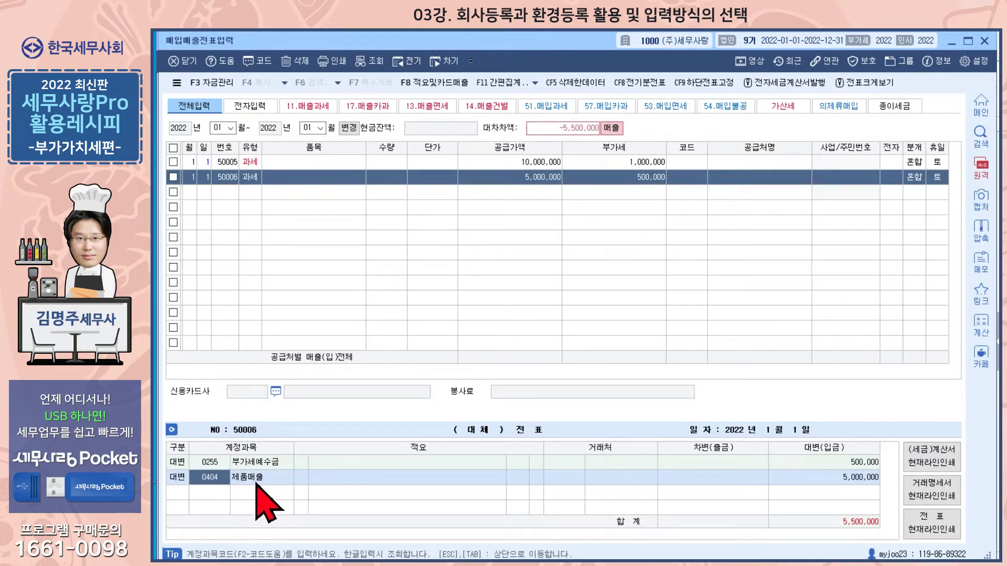
pyautogui.press('Down')
pyautogui.press('3')
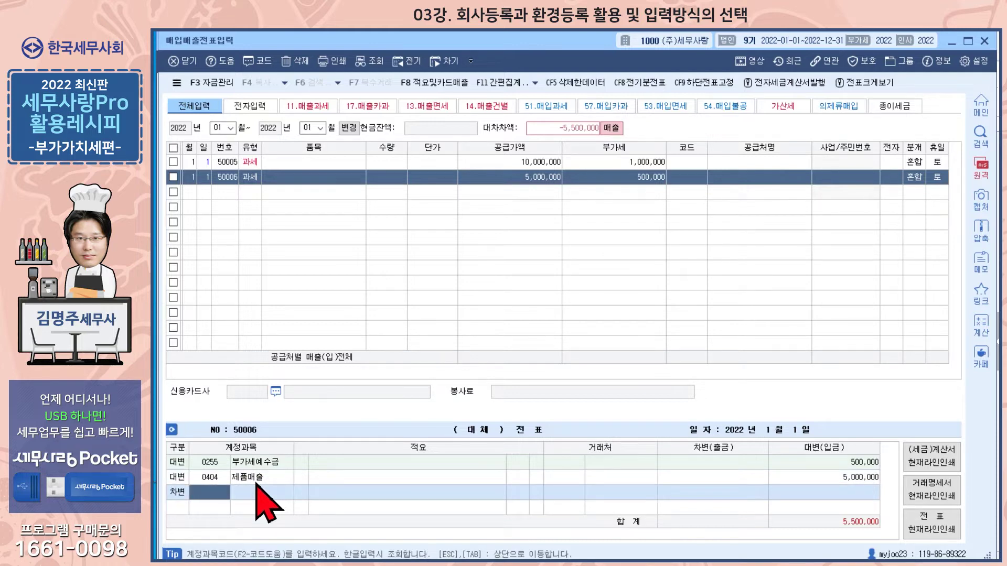
pyautogui.write('108')
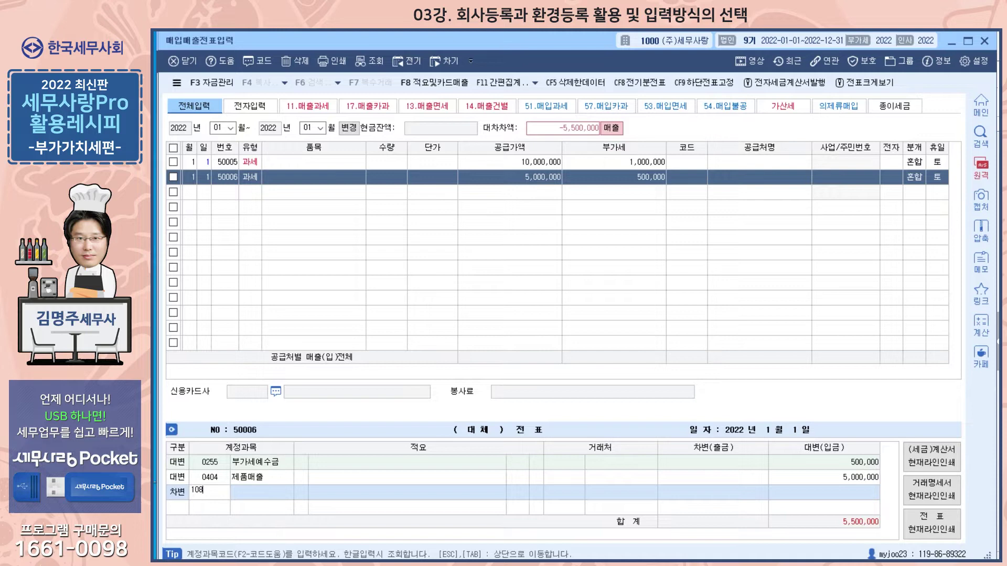
pyautogui.press('Return')
pyautogui.press('Return')
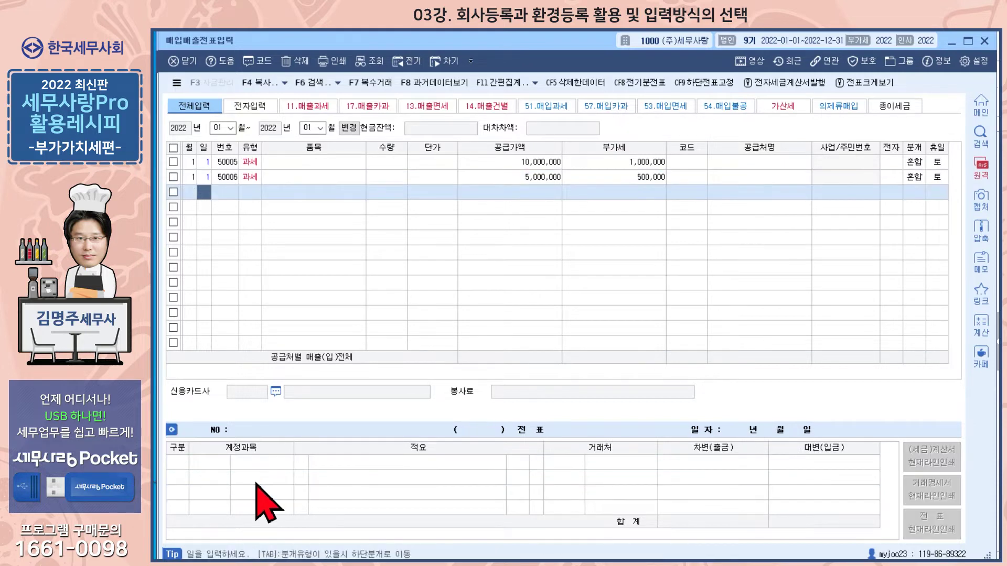
# Step: Compare the sales account codes in the journal lines of vouchers 50005 and 50006
pyautogui.click(282, 178)
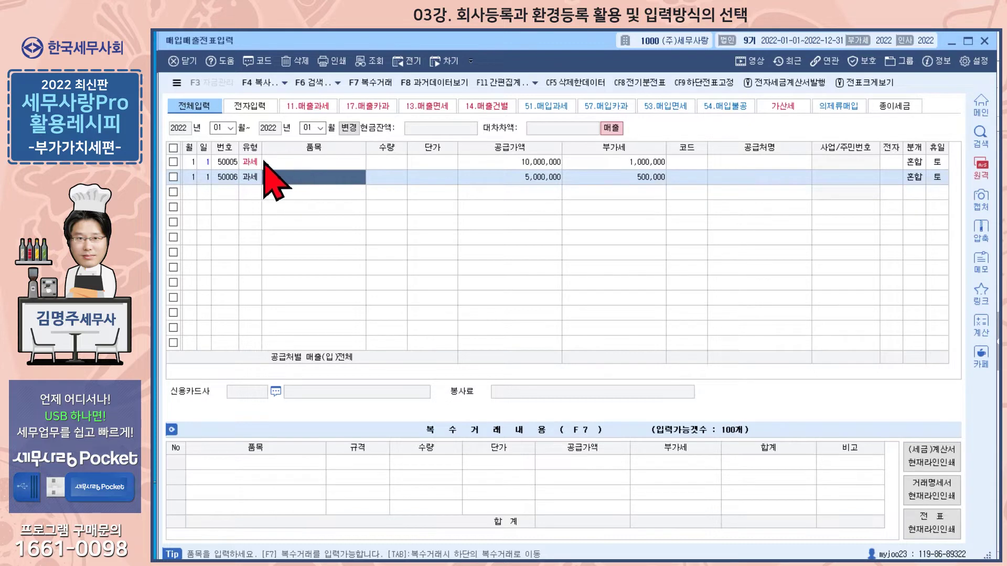
pyautogui.click(543, 177)
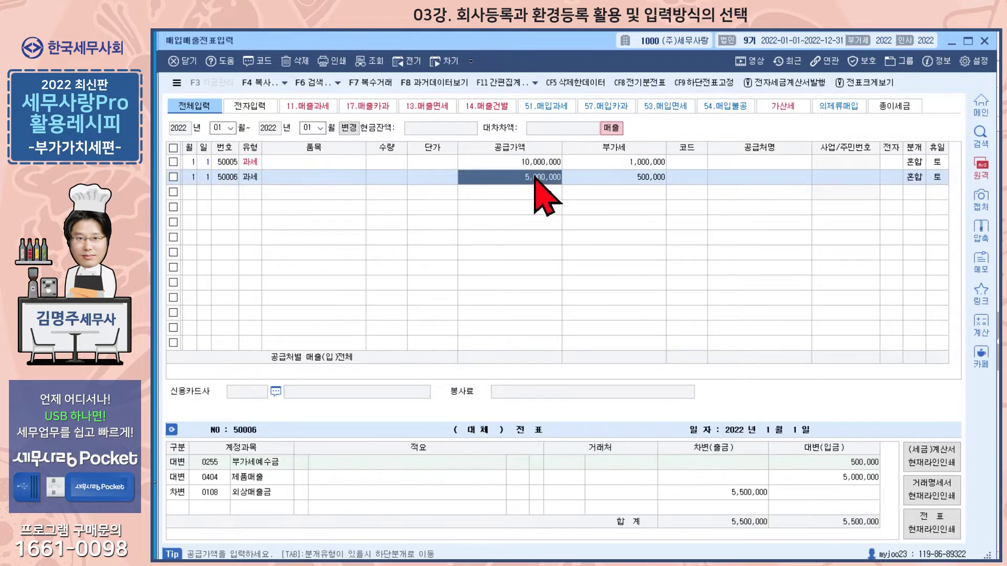
pyautogui.click(535, 161)
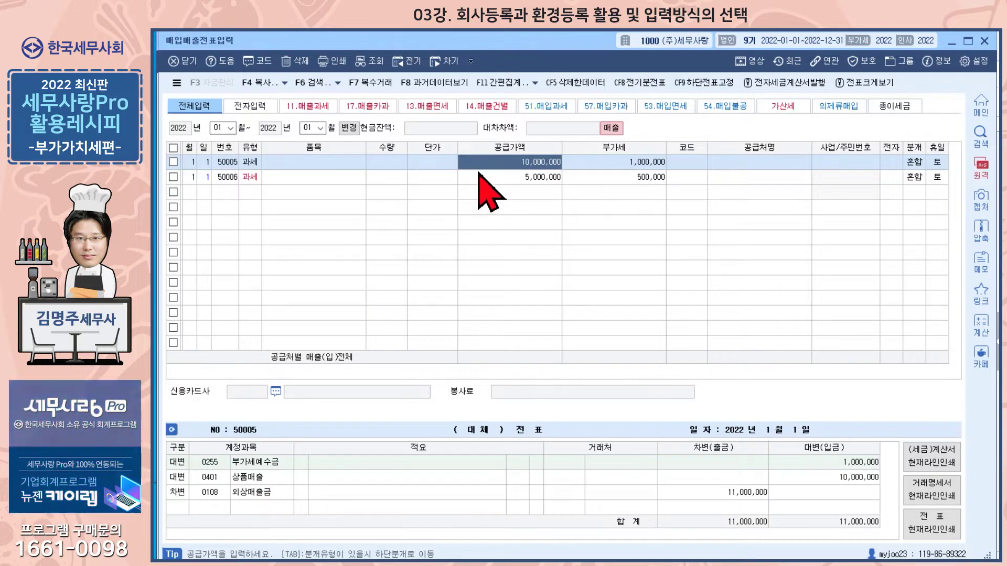
pyautogui.click(512, 177)
# Step: Review the default journal accounts and VAT inclusion settings in 환경등록, then return to 매입매출전표입력
pyautogui.click(650, 564)
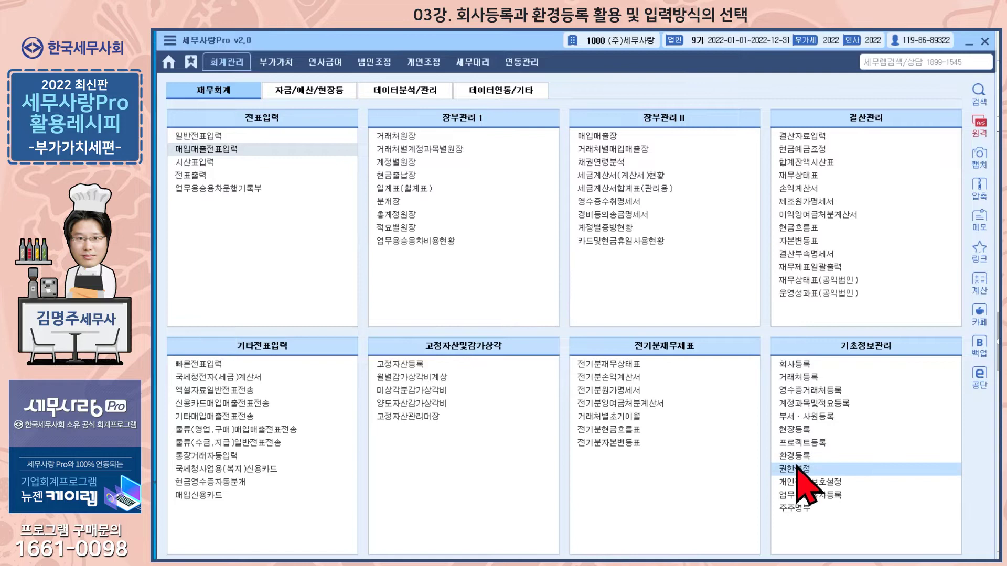
pyautogui.click(793, 455)
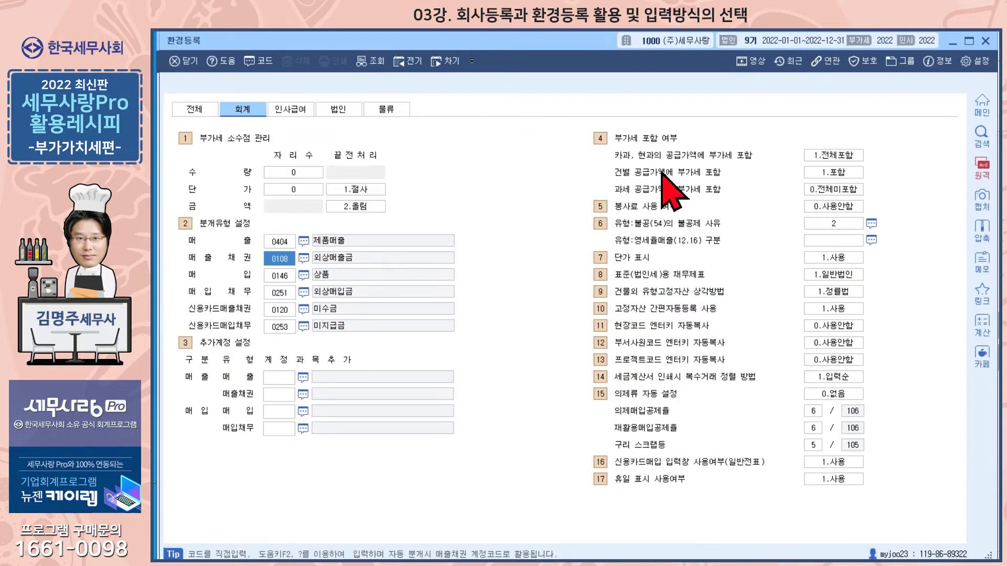
pyautogui.click(950, 43)
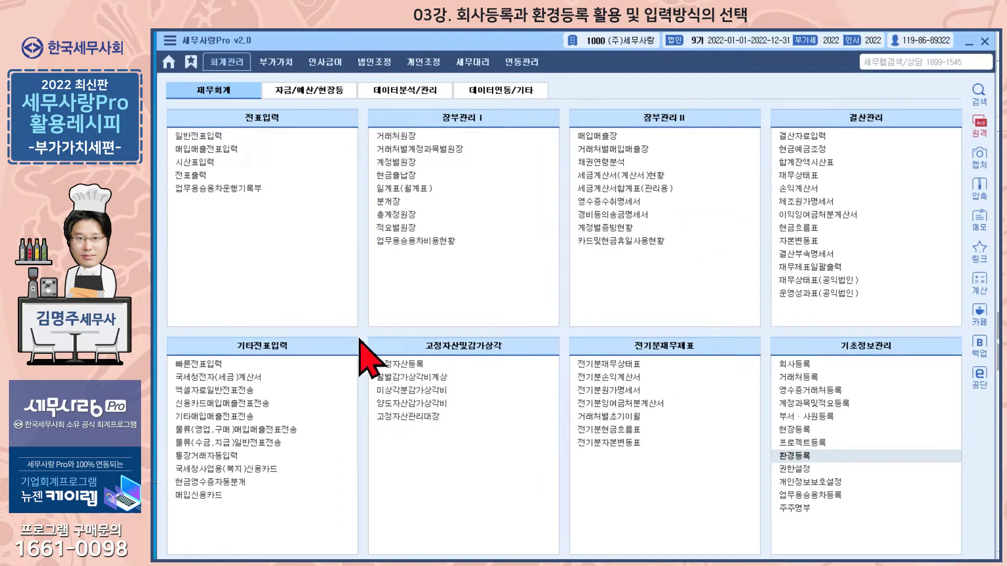
pyautogui.click(214, 150)
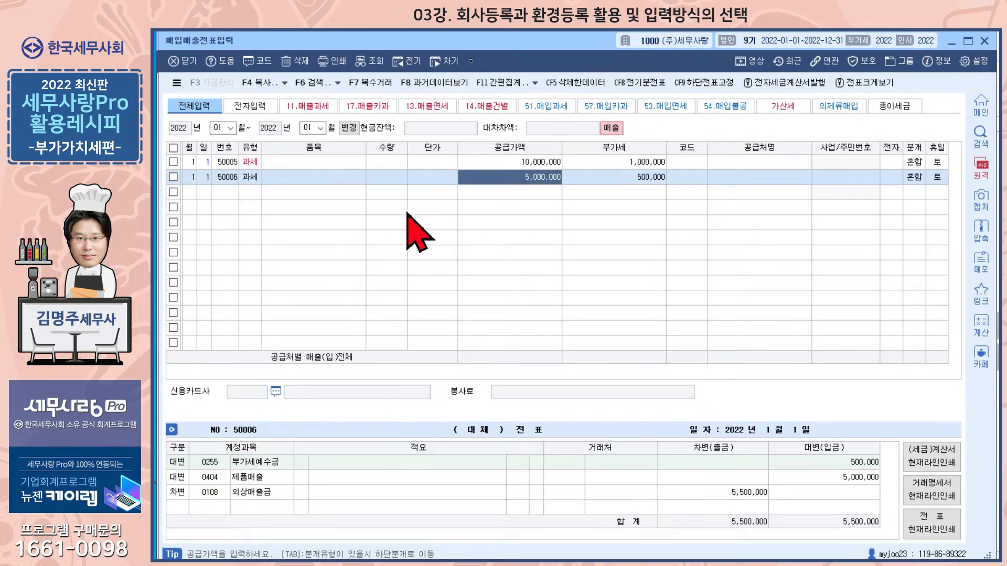
# Step: Delete all the entered sales vouchers and close 매입매출전표입력
pyautogui.click(173, 148)
pyautogui.click(297, 61)
pyautogui.click(560, 332)
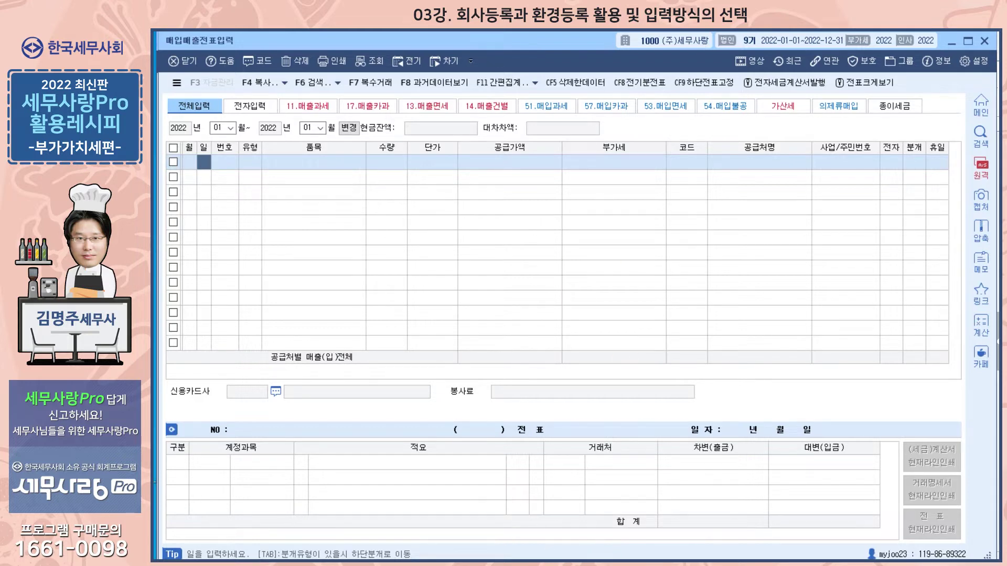
pyautogui.press('Escape')
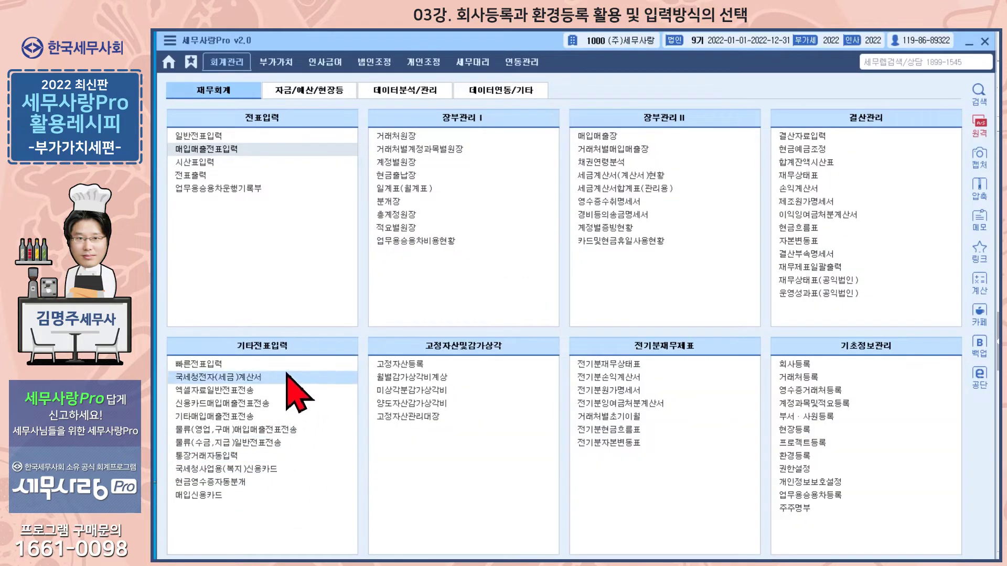
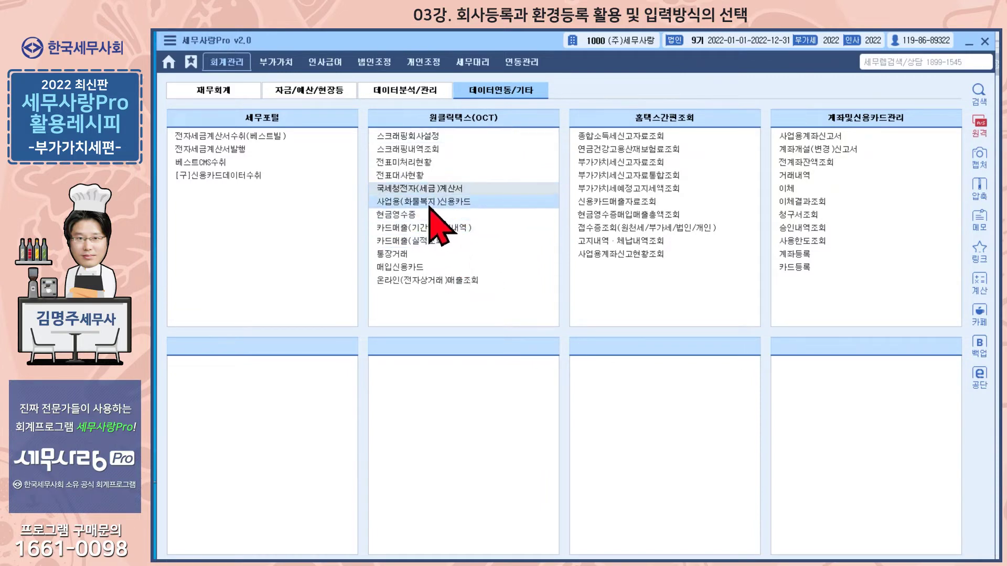
# Step: Open 국세청전자(세금)계산서 alongside the main menu, view its 전자(세금)계산서 불러오기 options, and dismiss them
pyautogui.click(429, 190)
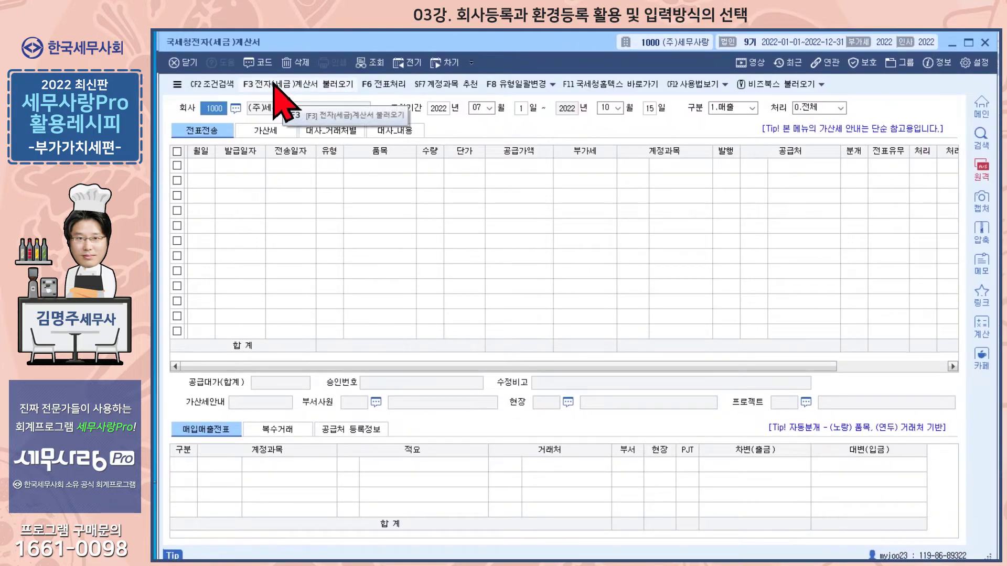
pyautogui.moveTo(387, 46); pyautogui.dragTo(384, 254)
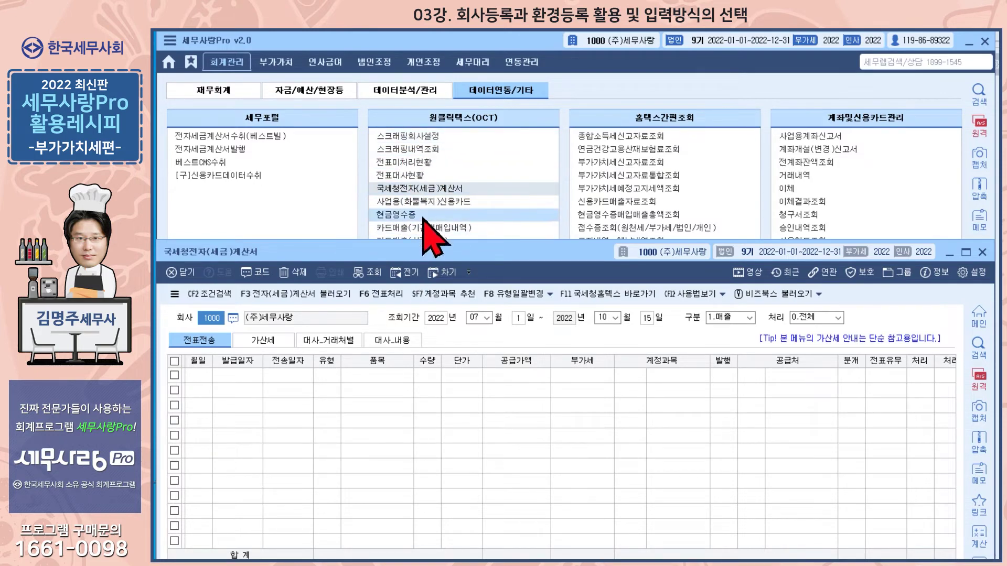
pyautogui.moveTo(440, 251); pyautogui.dragTo(435, 321)
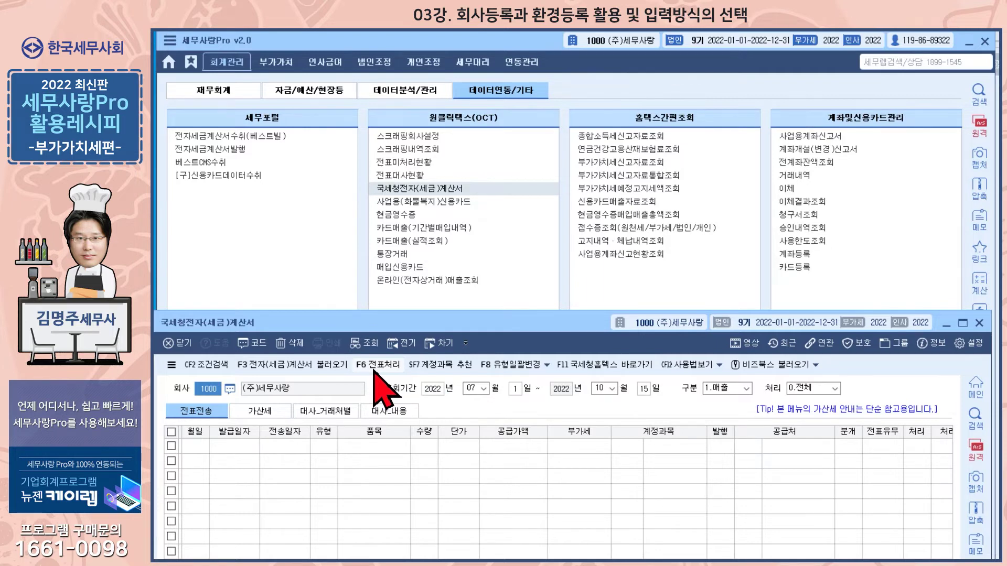
pyautogui.click(287, 365)
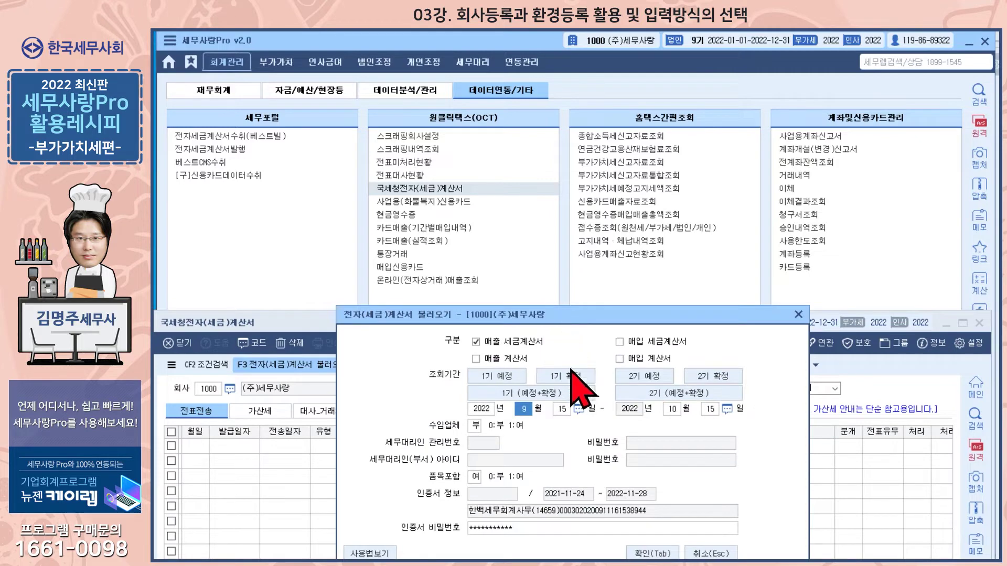
pyautogui.press('Escape')
pyautogui.moveTo(566, 321); pyautogui.dragTo(577, 112)
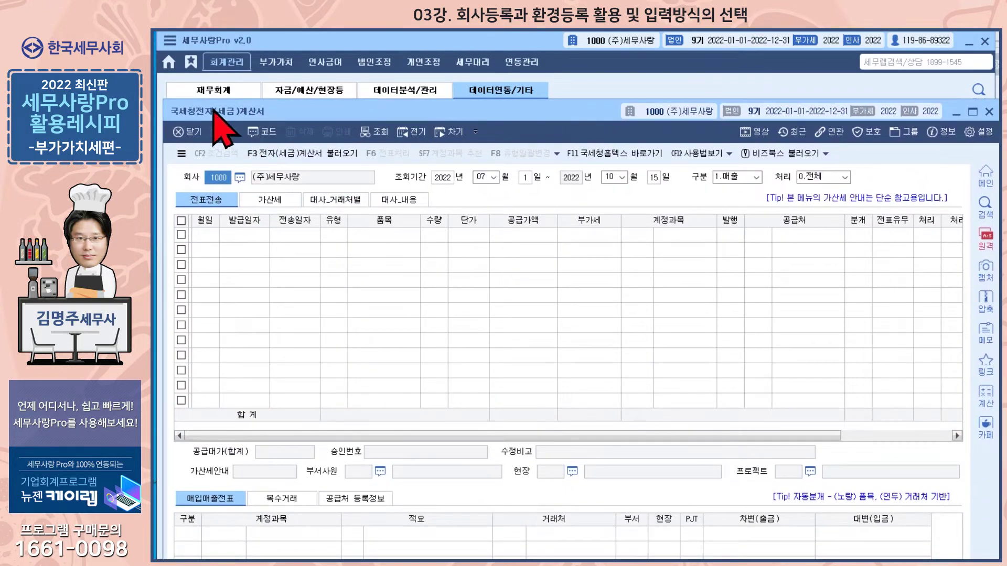
# Step: Load the 매출 세금계산서 data for 2022-06-01 through 2022-06-30, then close 국세청전자(세금)계산서
pyautogui.click(297, 158)
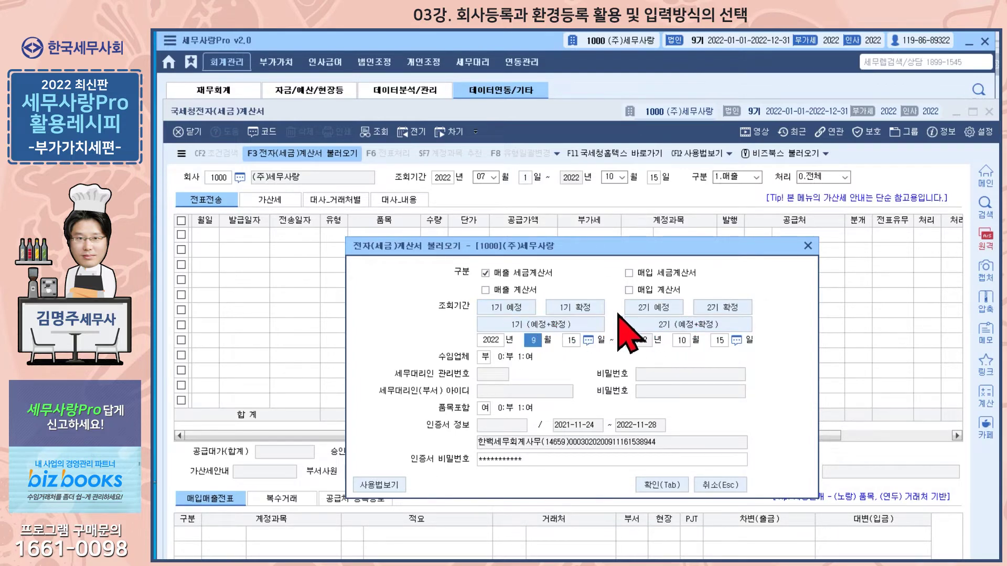
pyautogui.click(663, 309)
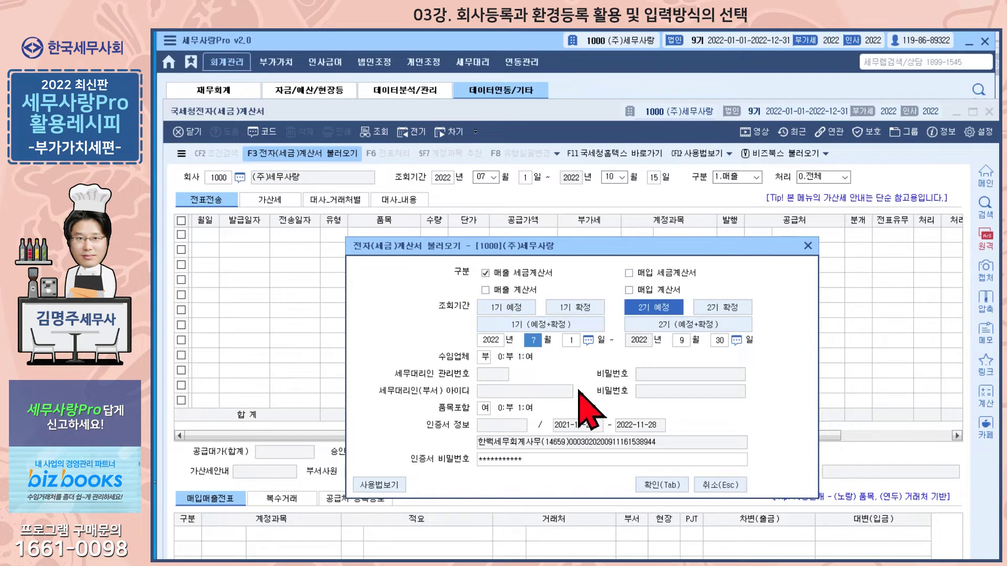
pyautogui.click(575, 309)
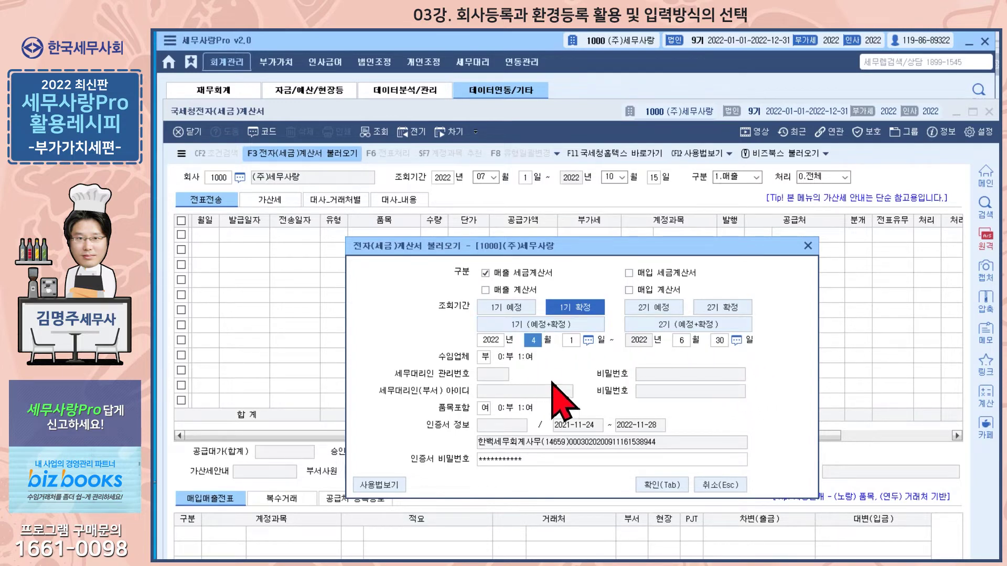
pyautogui.moveTo(581, 249); pyautogui.dragTo(578, 238)
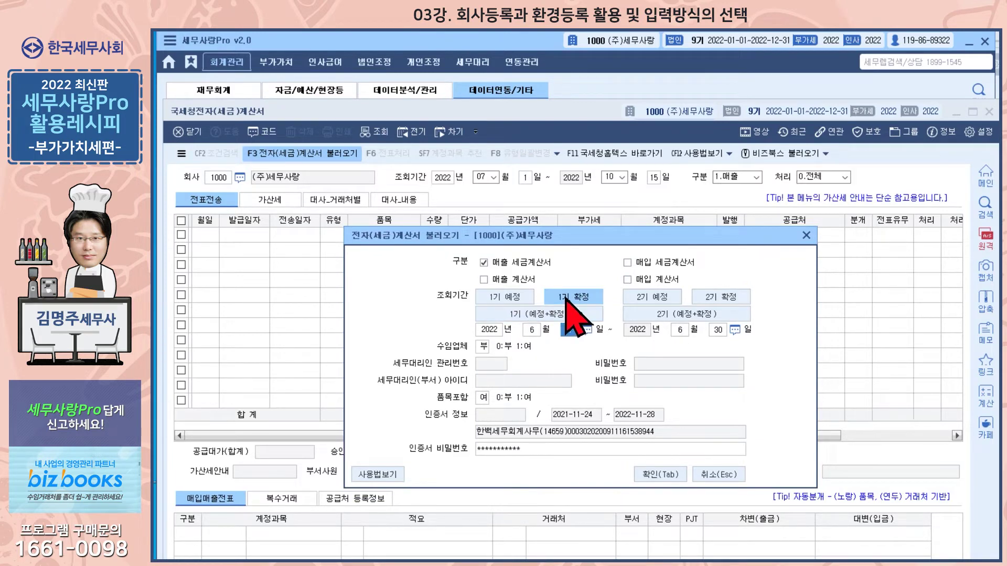
pyautogui.click(656, 475)
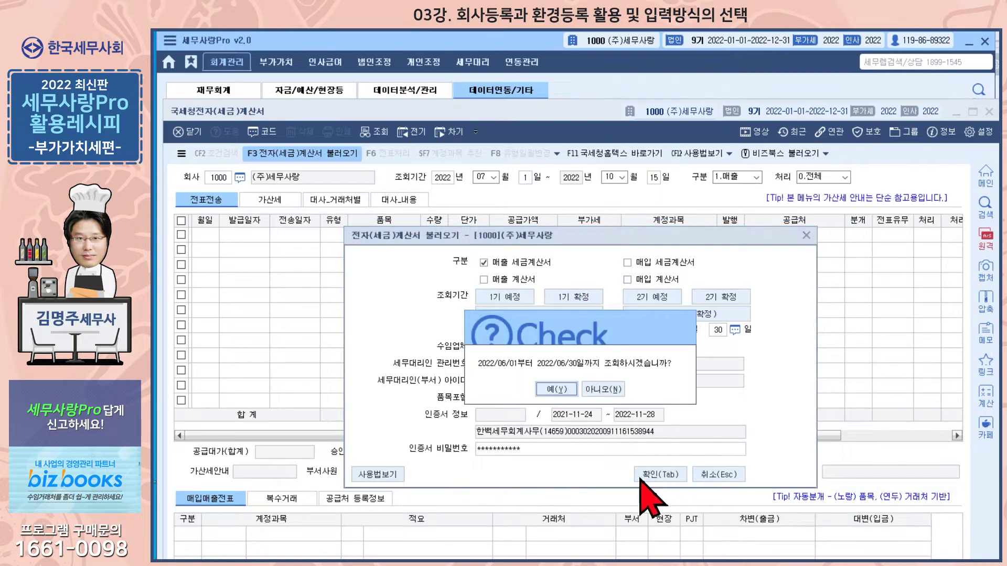
pyautogui.click(559, 392)
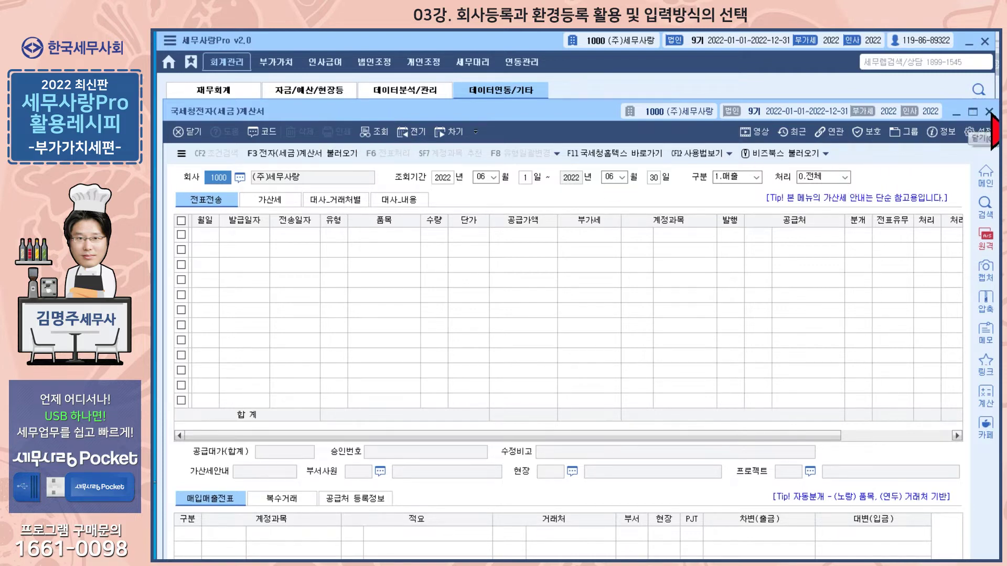
pyautogui.click(991, 114)
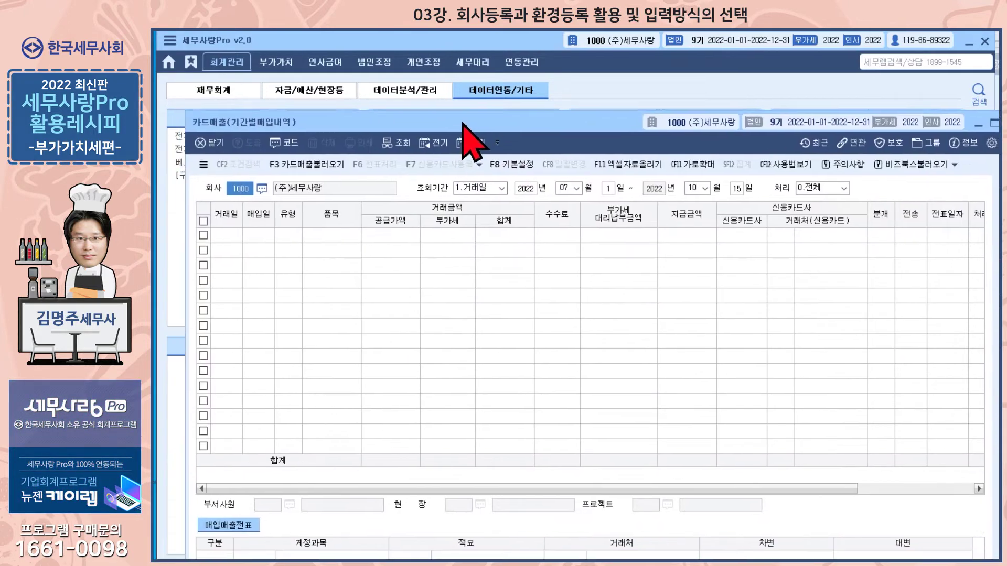
# Step: Open 스크래핑회사설정, review the Hometax and card association login settings of company 1101, and close the screen
pyautogui.moveTo(462, 122); pyautogui.dragTo(436, 242)
pyautogui.click(417, 138)
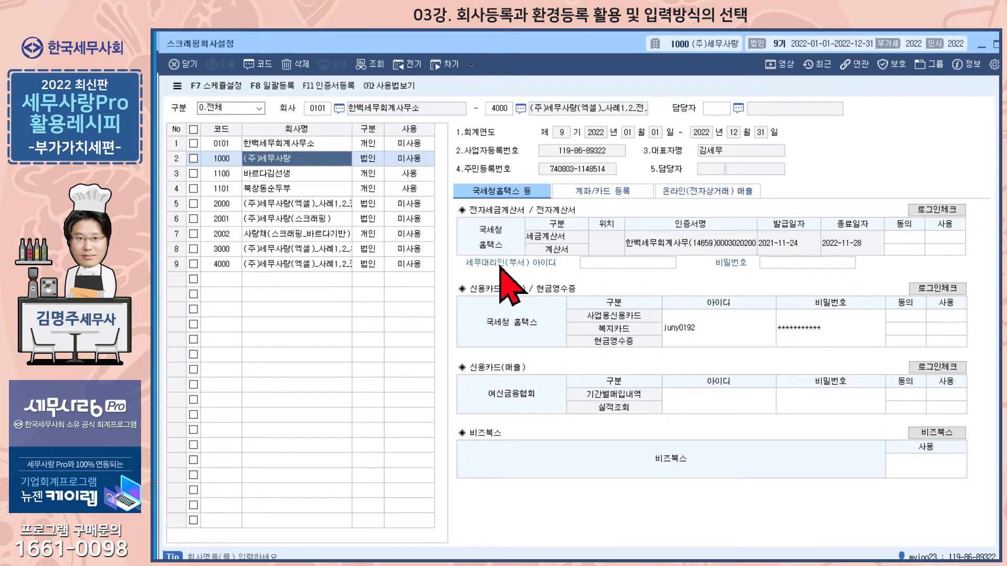
pyautogui.click(282, 188)
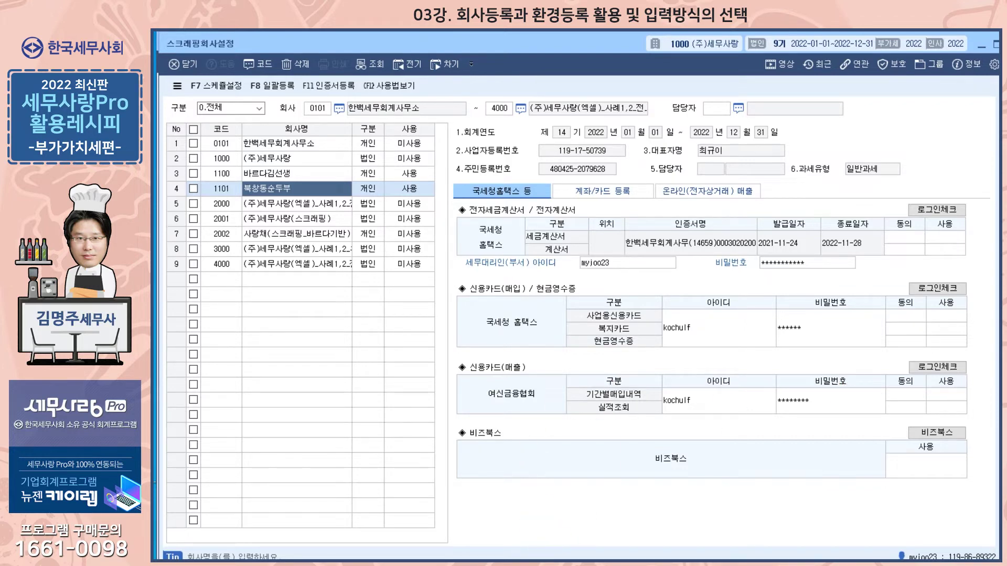
pyautogui.press('Escape')
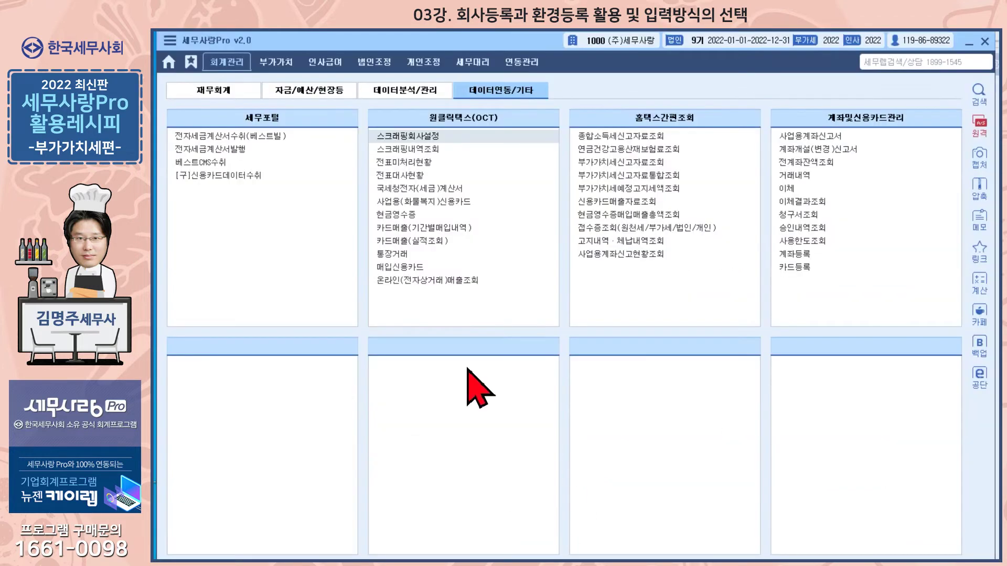
# Step: Open 카드매출(기간별매입내역), examine the period, ID and password fields of its 카드매출불러오기 options, cancel them, and close the screen
pyautogui.click(408, 228)
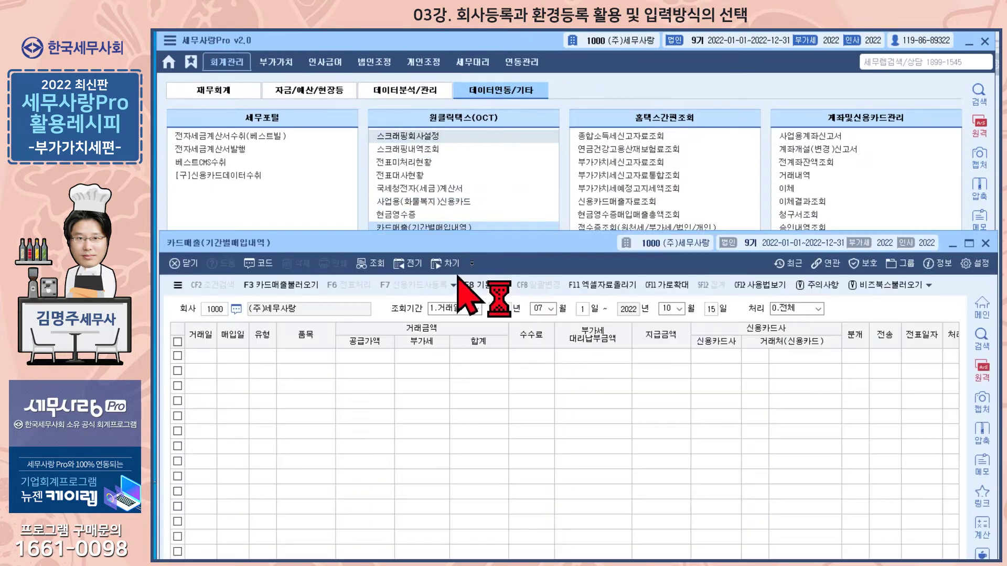
pyautogui.click(282, 288)
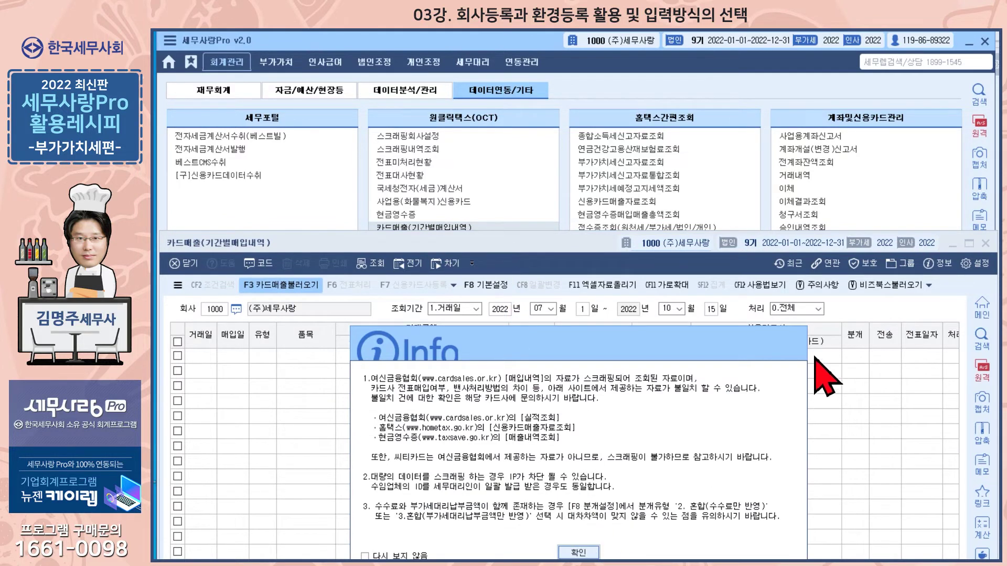
pyautogui.click(581, 554)
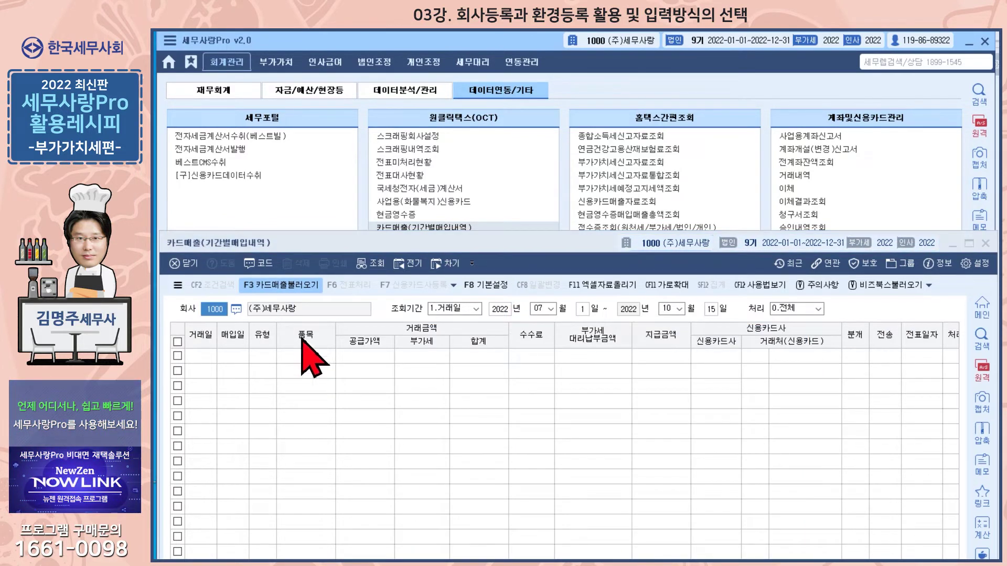
pyautogui.moveTo(524, 437); pyautogui.dragTo(518, 318)
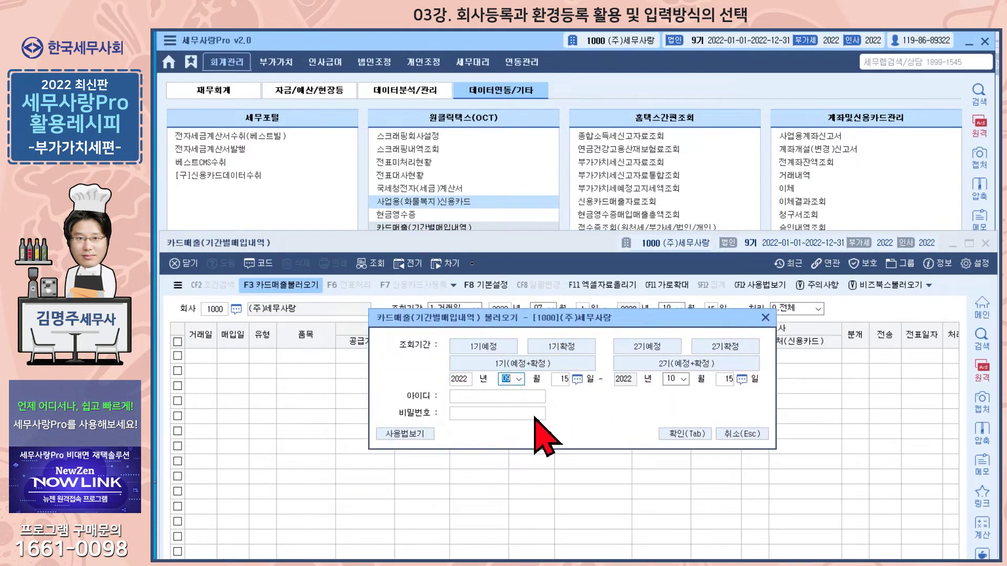
pyautogui.click(478, 398)
pyautogui.click(479, 414)
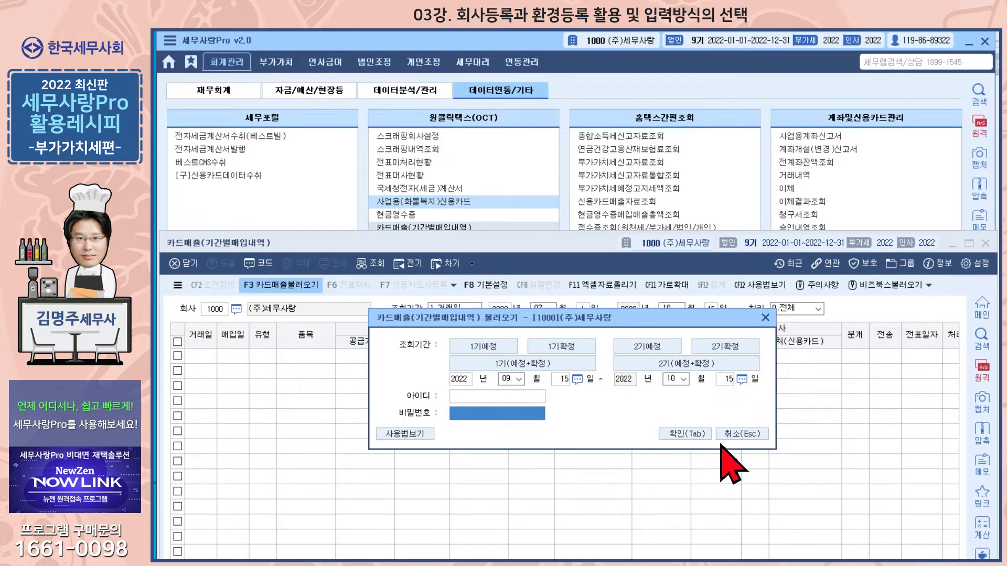
pyautogui.click(739, 435)
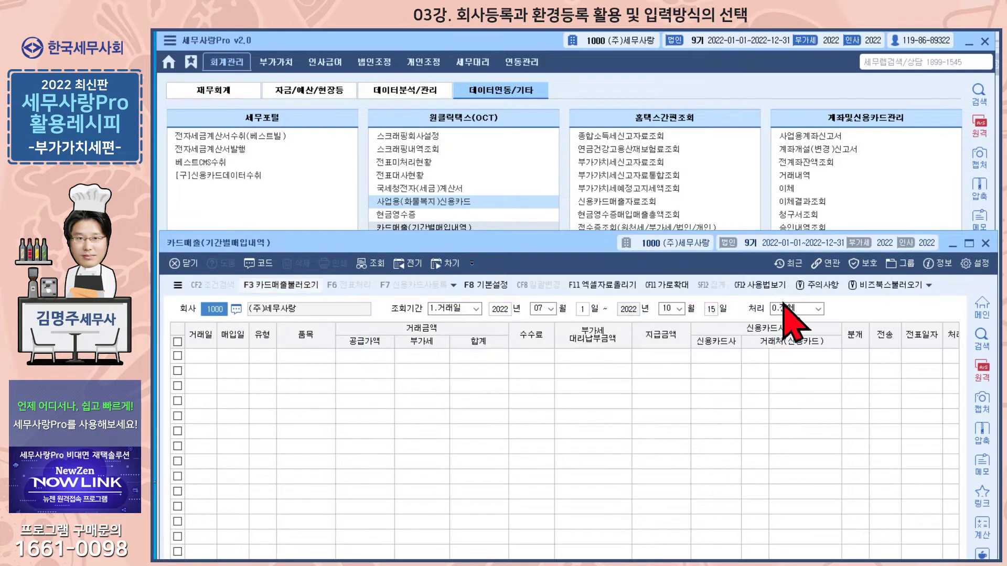
pyautogui.click(186, 264)
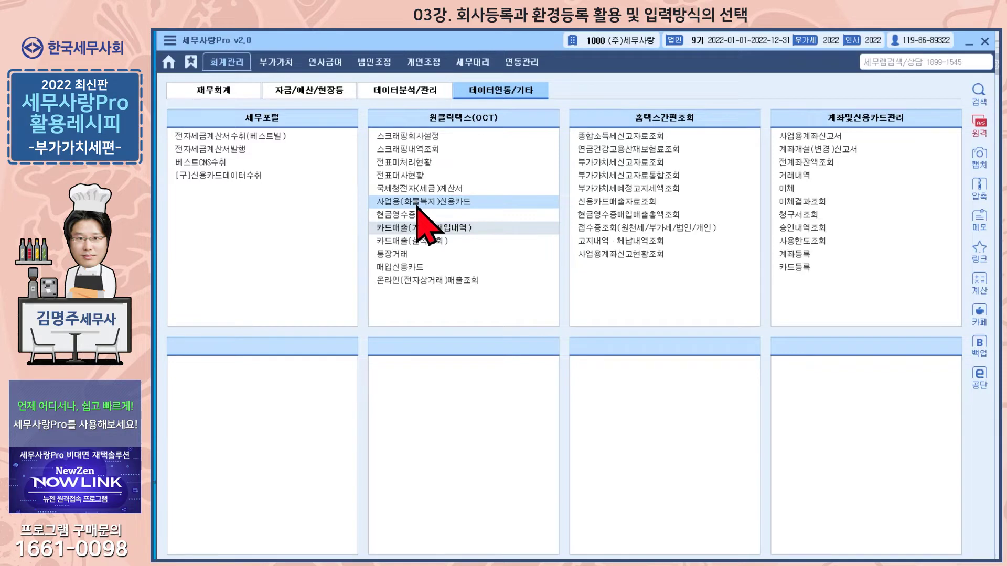
# Step: Open 스크래핑회사설정, review the Hometax card purchase and cash receipt login fields of company 1101, and check company 1100's settings
pyautogui.click(414, 137)
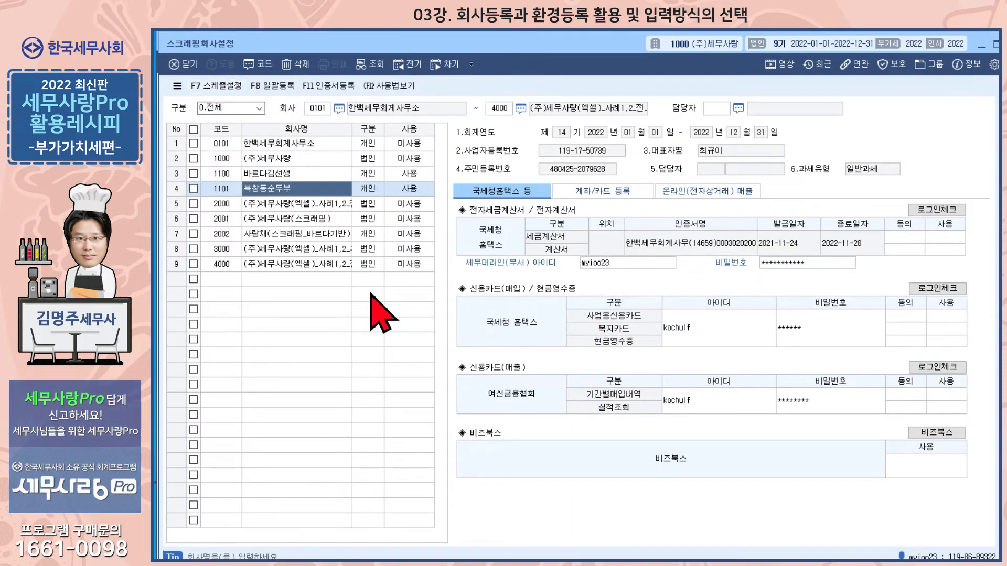
pyautogui.click(699, 336)
pyautogui.click(827, 332)
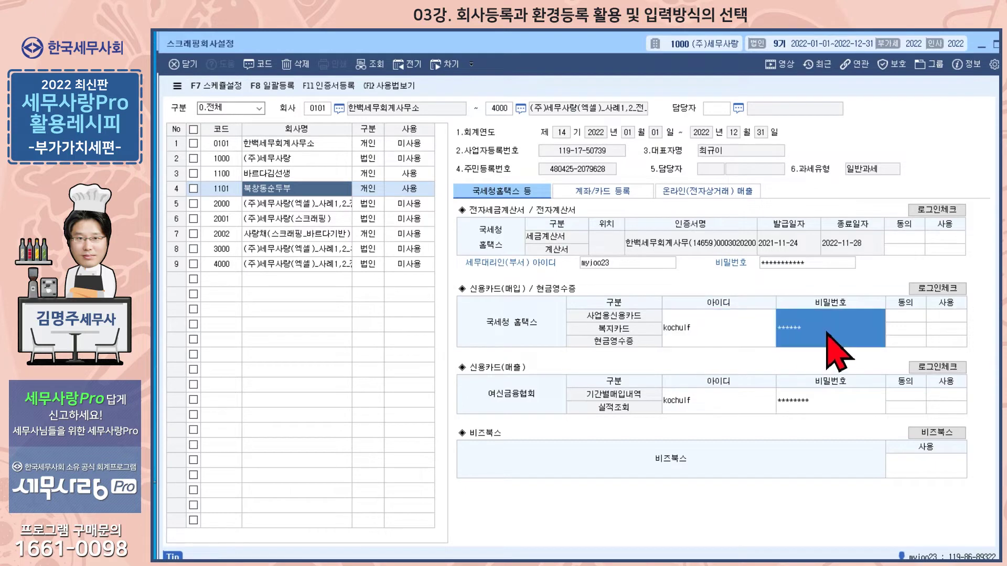
pyautogui.click(717, 334)
pyautogui.click(813, 331)
pyautogui.click(722, 332)
pyautogui.click(811, 334)
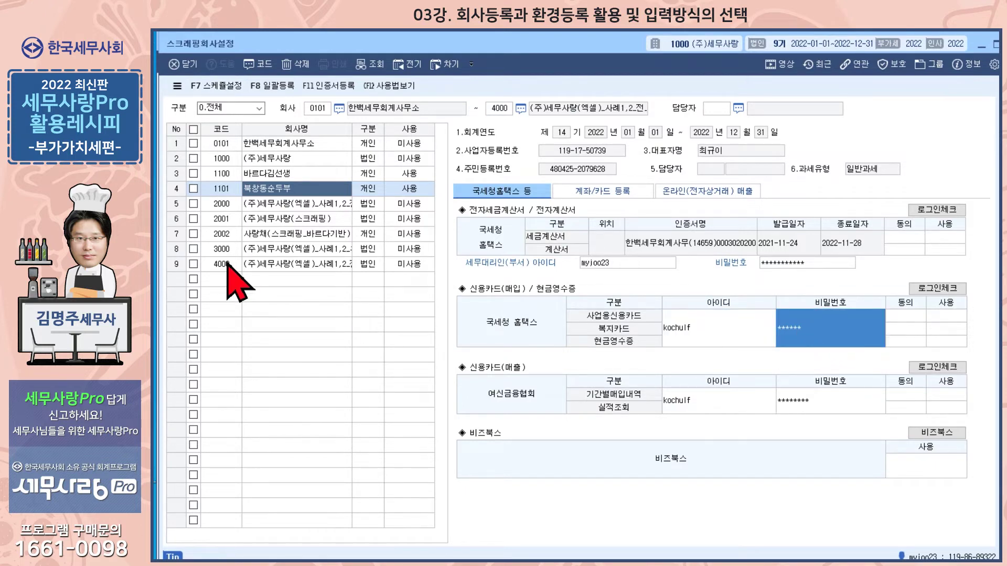
pyautogui.click(272, 176)
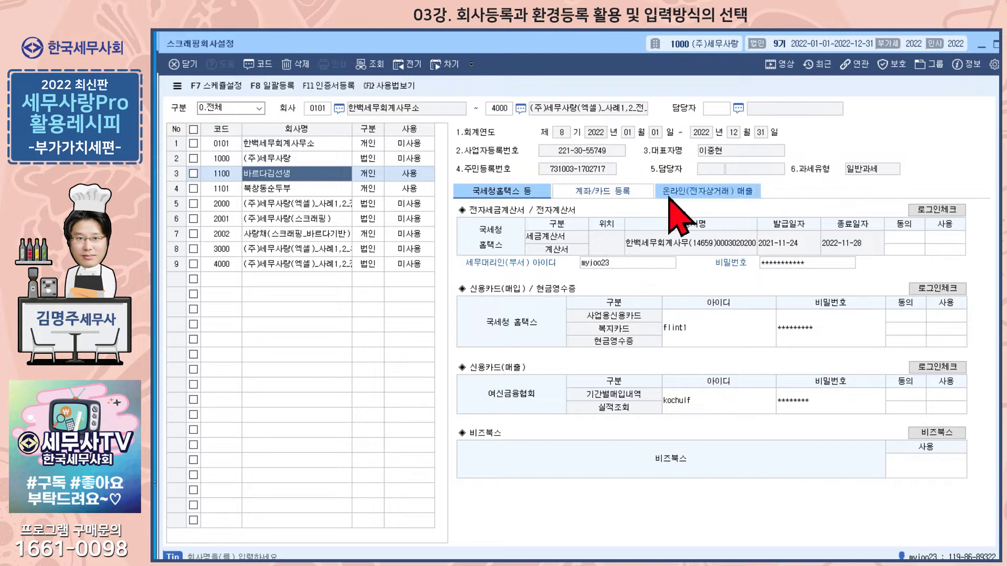
pyautogui.click(979, 44)
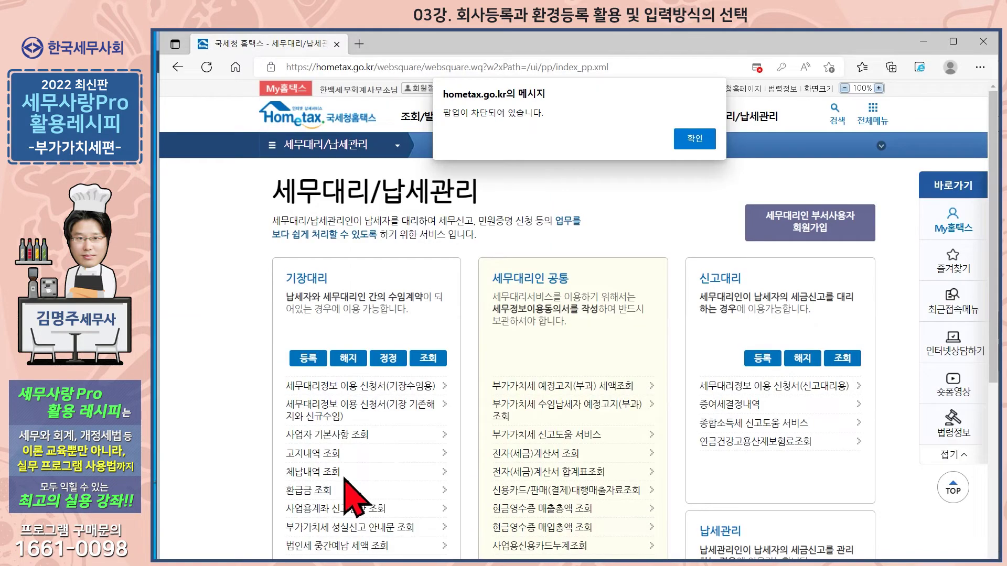
# Step: On the Hometax site, dismiss the popup message and log in with the tax office's hard-disk certificate, entering the certificate password
pyautogui.click(695, 202)
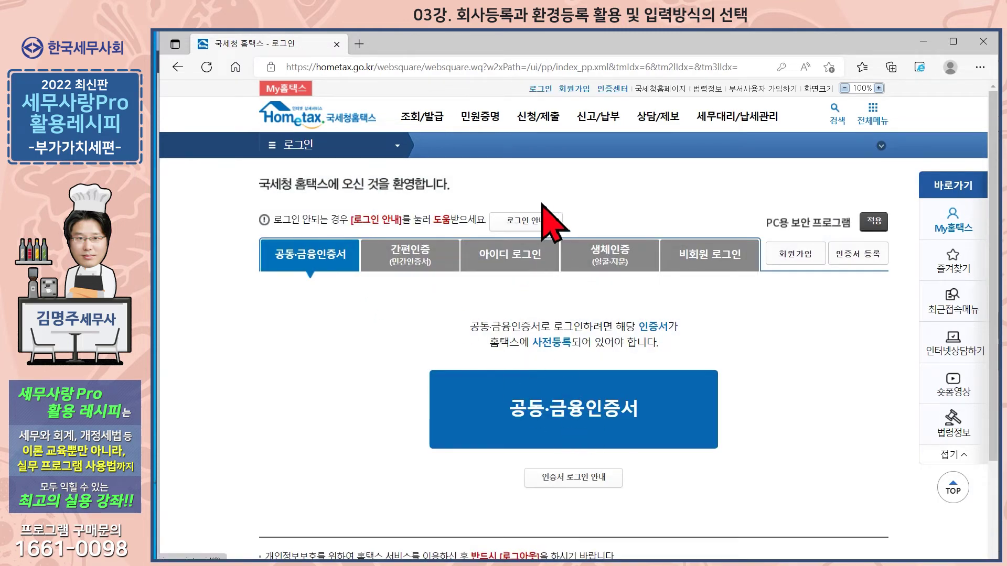
pyautogui.click(580, 427)
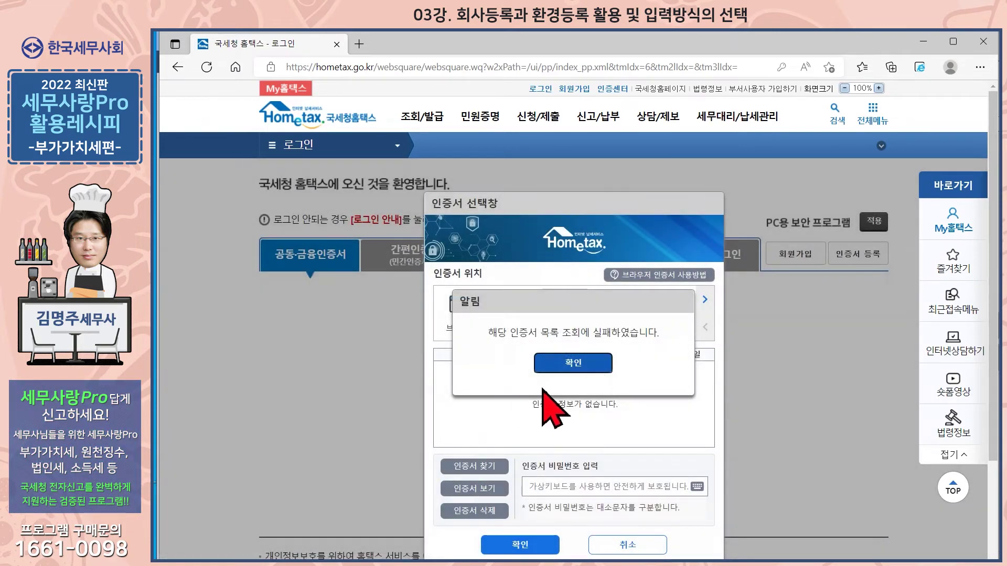
pyautogui.click(566, 363)
pyautogui.click(560, 315)
pyautogui.click(558, 333)
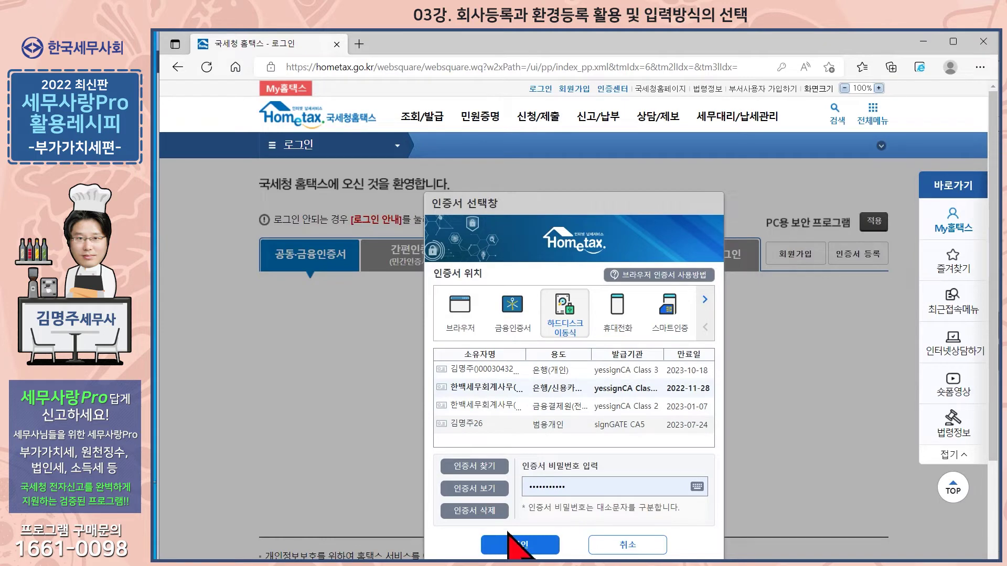
pyautogui.click(522, 544)
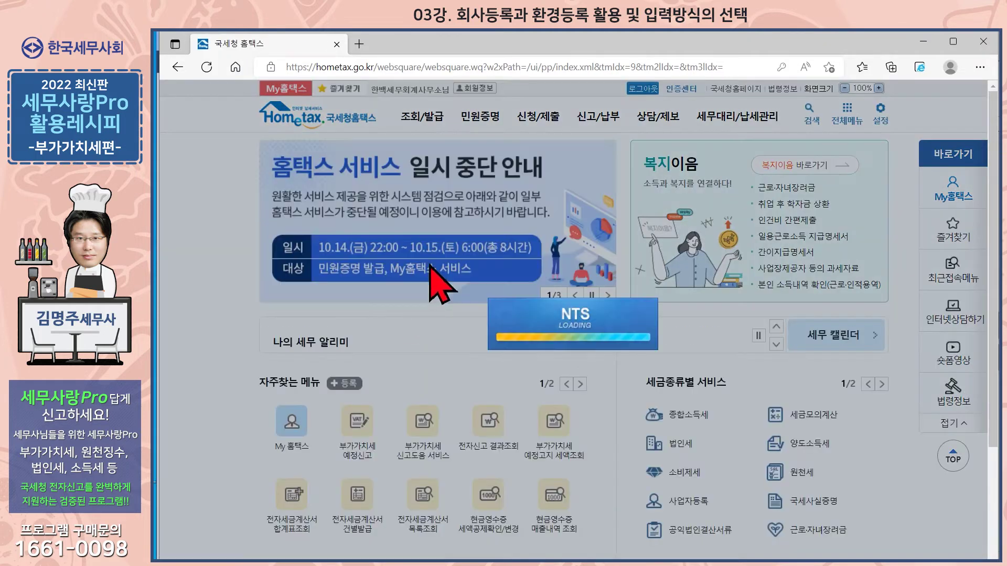
# Step: Open Hometax's 세무대리/납세관리 page and look through the inquiry items under 세무대리인 공통
pyautogui.moveTo(705, 122)
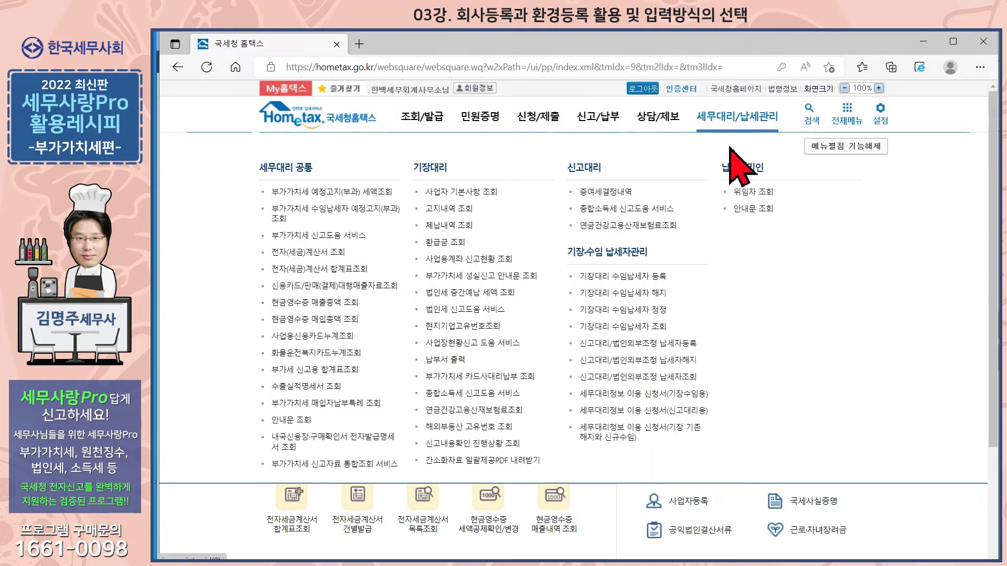
pyautogui.click(739, 120)
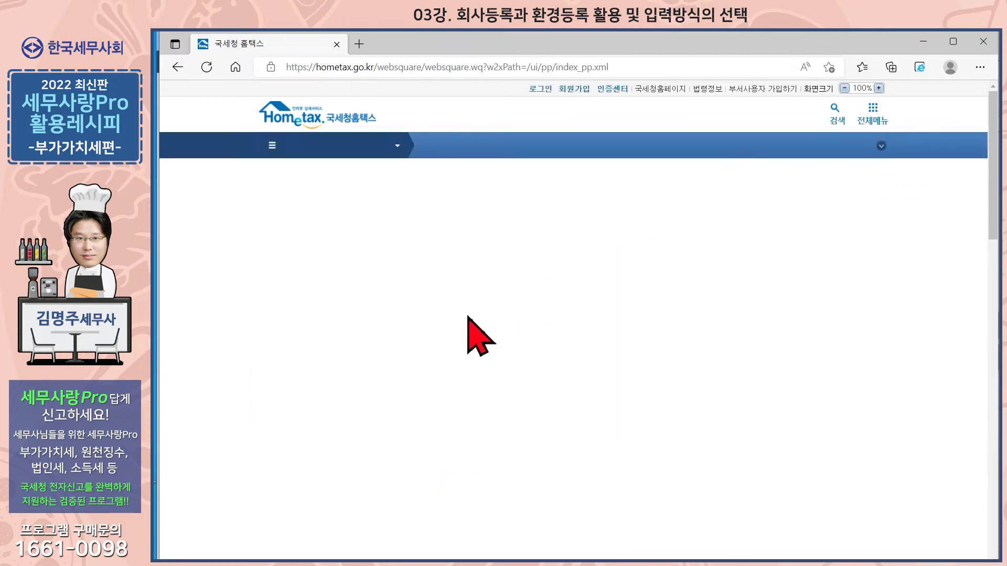
pyautogui.scroll(-5, 519, 338)
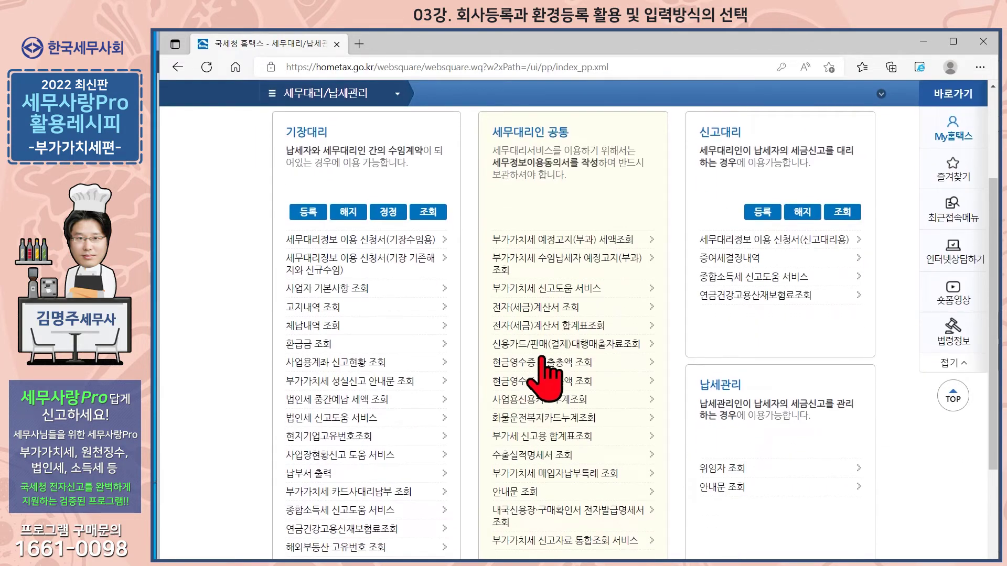
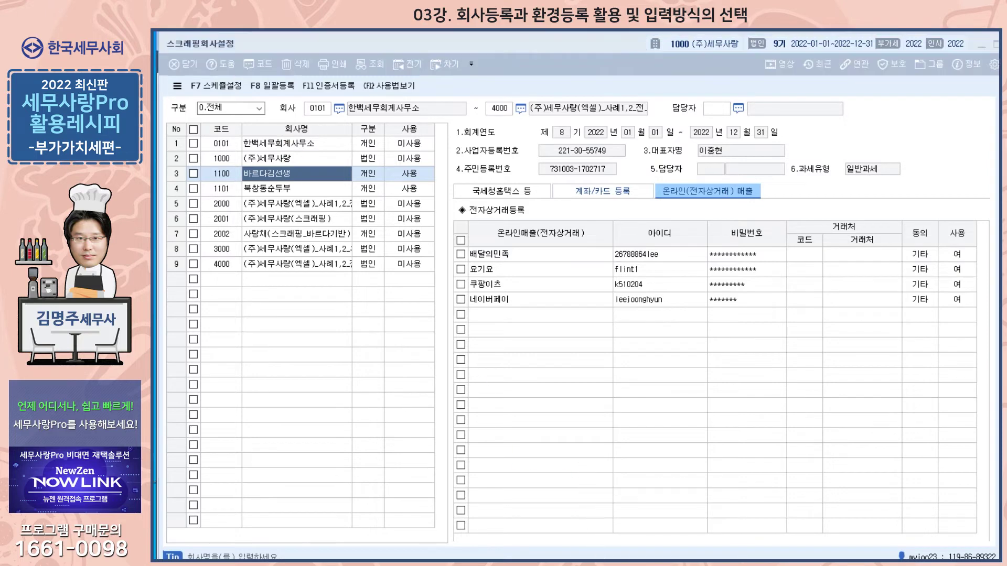
# Step: Close 스크래핑회사설정 in 세무사랑Pro and switch the working company to 1100 바르다김선생, ending the open menus
pyautogui.press('Escape')
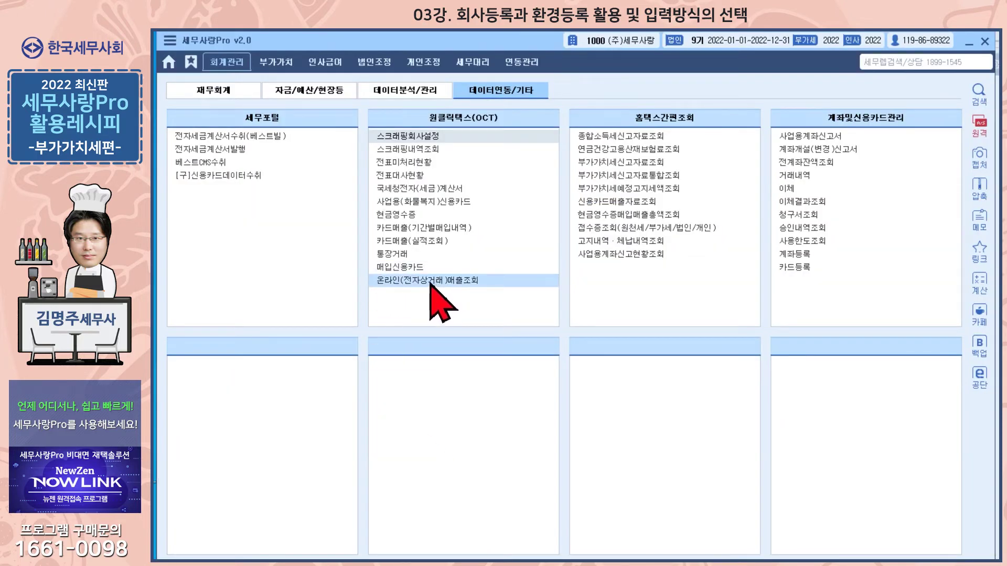
pyautogui.click(611, 41)
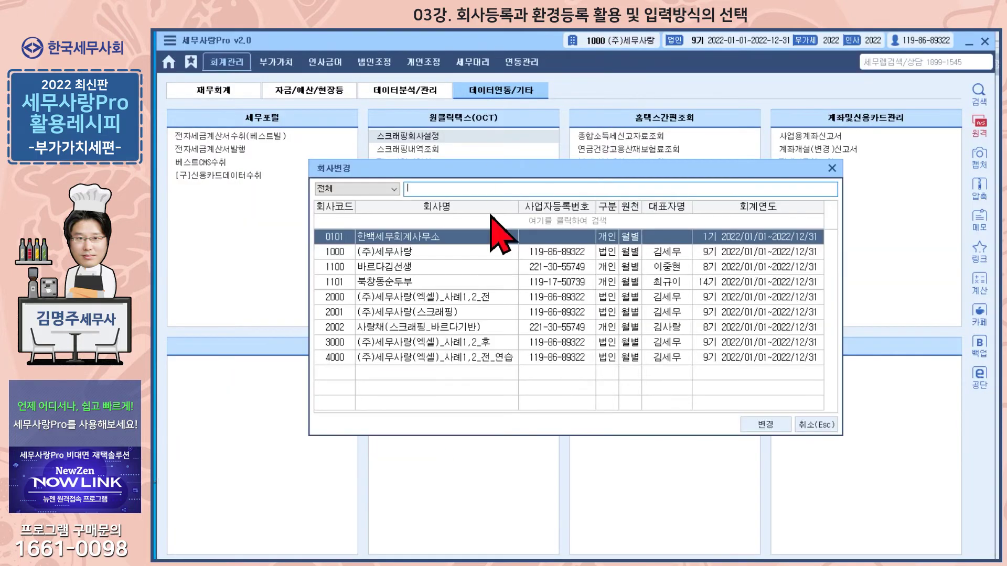
pyautogui.click(389, 269)
pyautogui.click(753, 426)
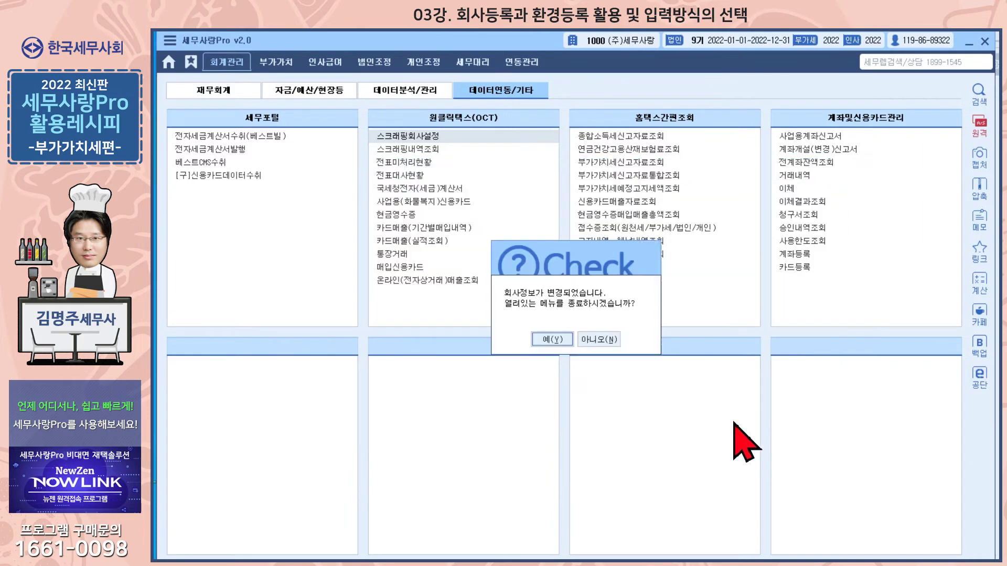
pyautogui.click(546, 337)
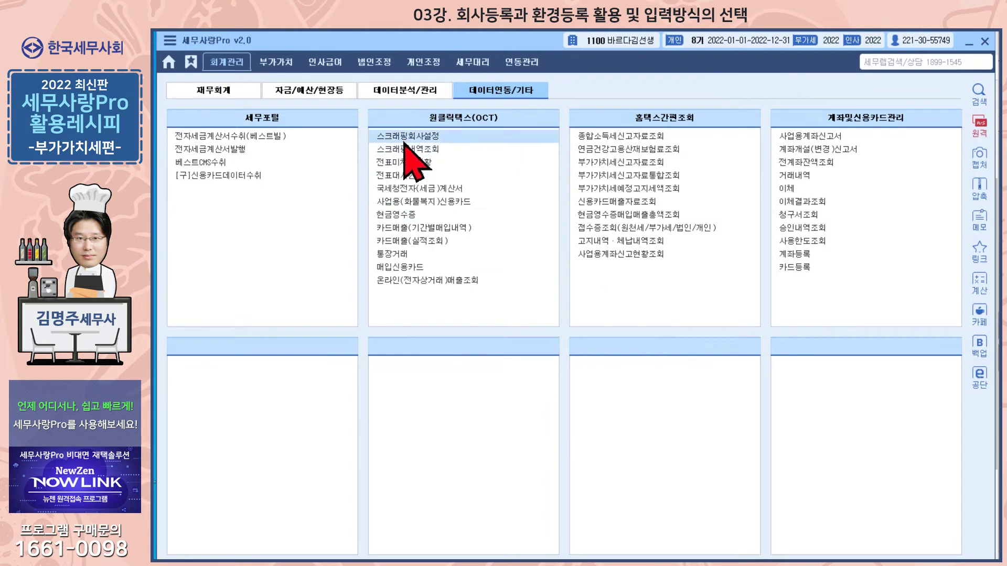
# Step: Open 스크래핑회사설정, review the 온라인(전자상거래) 매출 login registrations of company 1100, and leave the screen
pyautogui.click(407, 136)
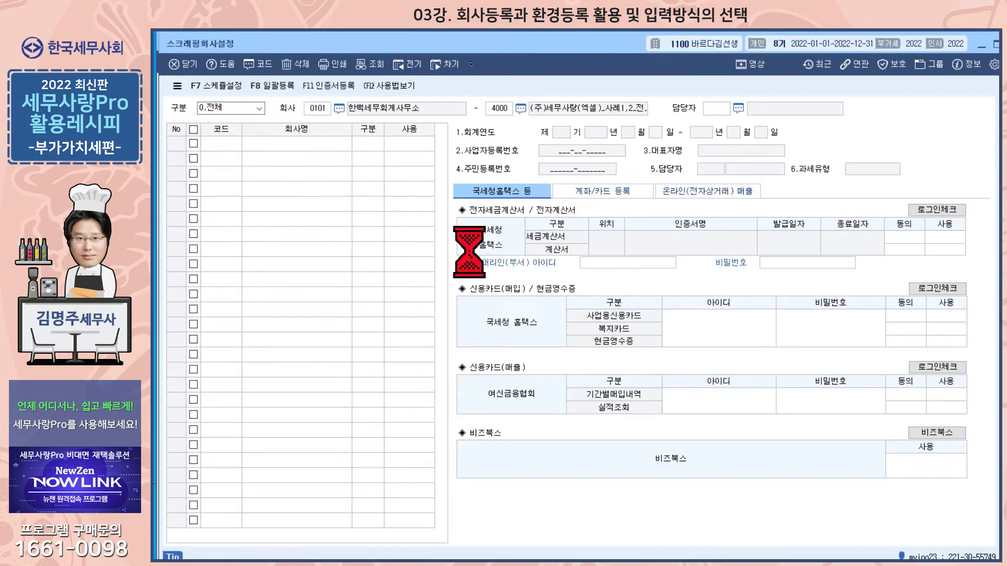
pyautogui.click(275, 176)
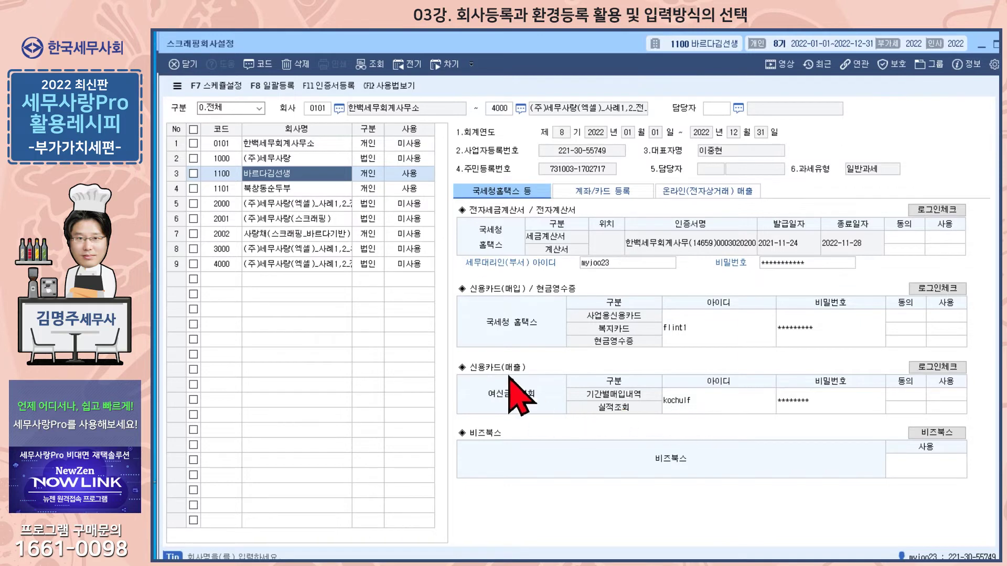
pyautogui.click(722, 200)
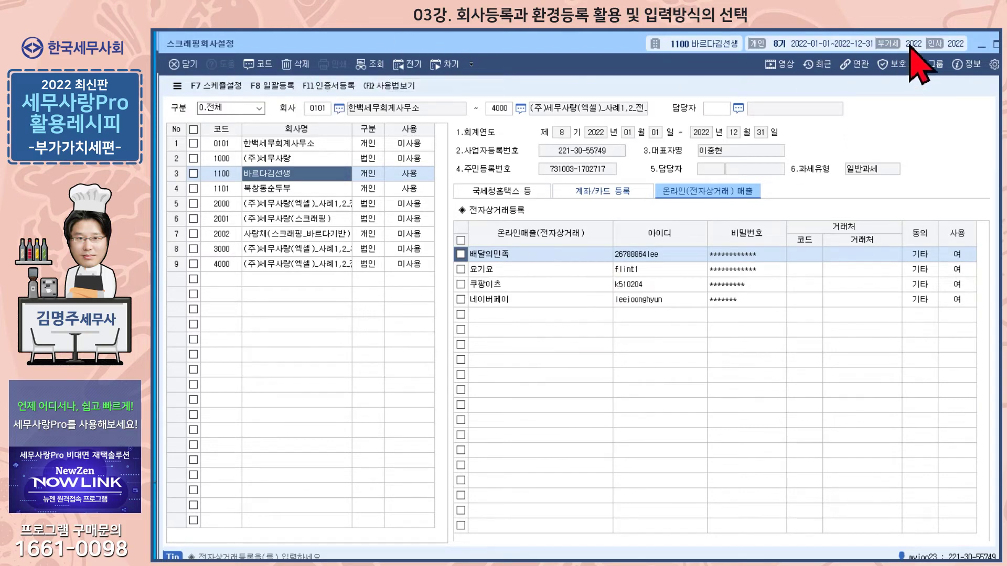
pyautogui.click(980, 45)
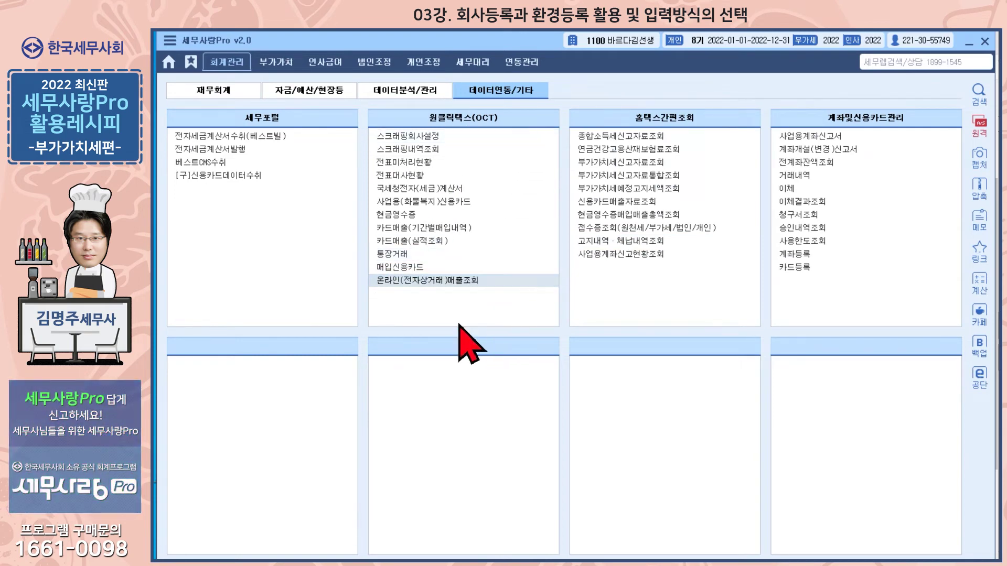
# Step: Open 온라인(전자상거래)매출조회 and set the online sales import period to 2022-06 through 2022-06
pyautogui.click(450, 281)
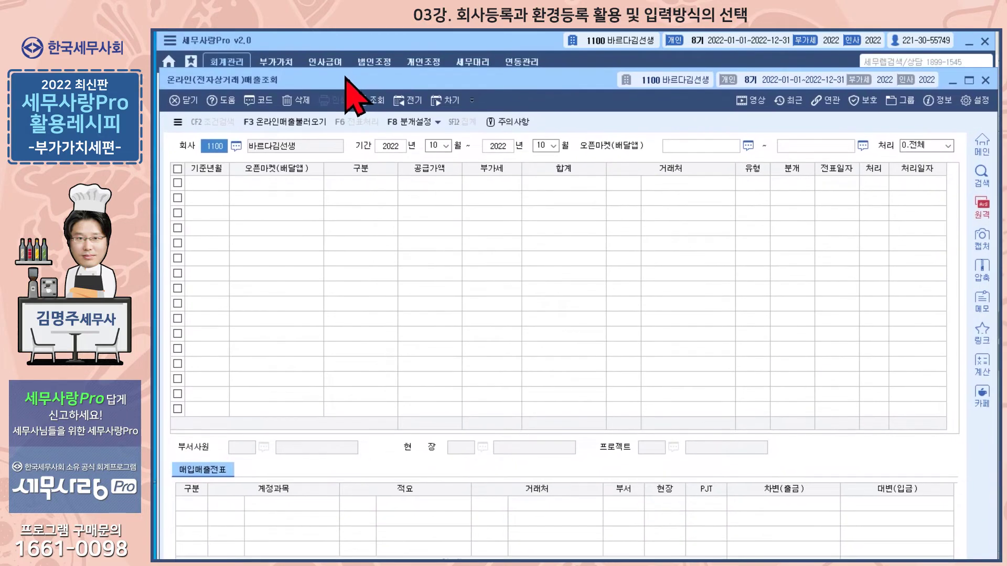
pyautogui.click(300, 129)
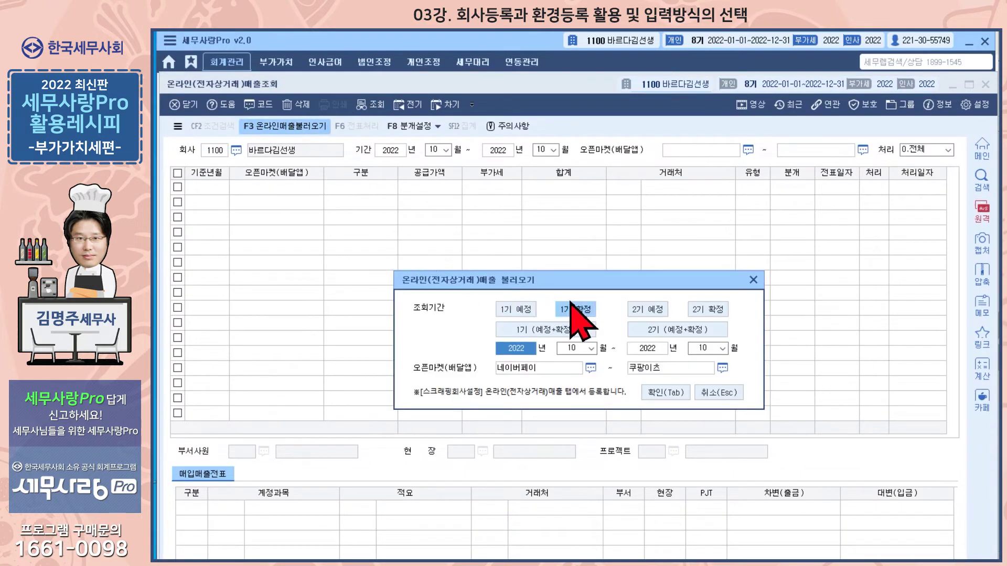
pyautogui.click(576, 310)
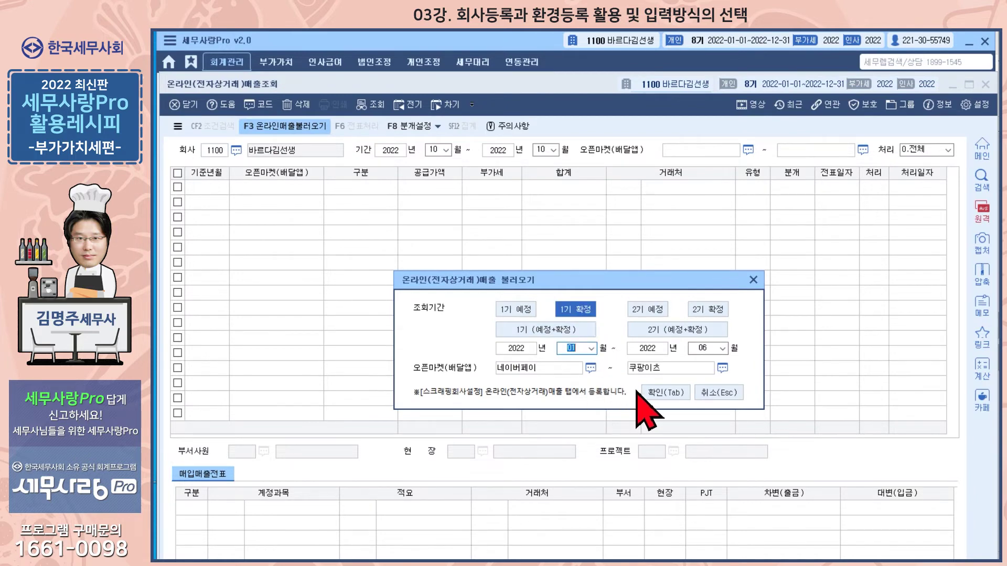
pyautogui.click(591, 348)
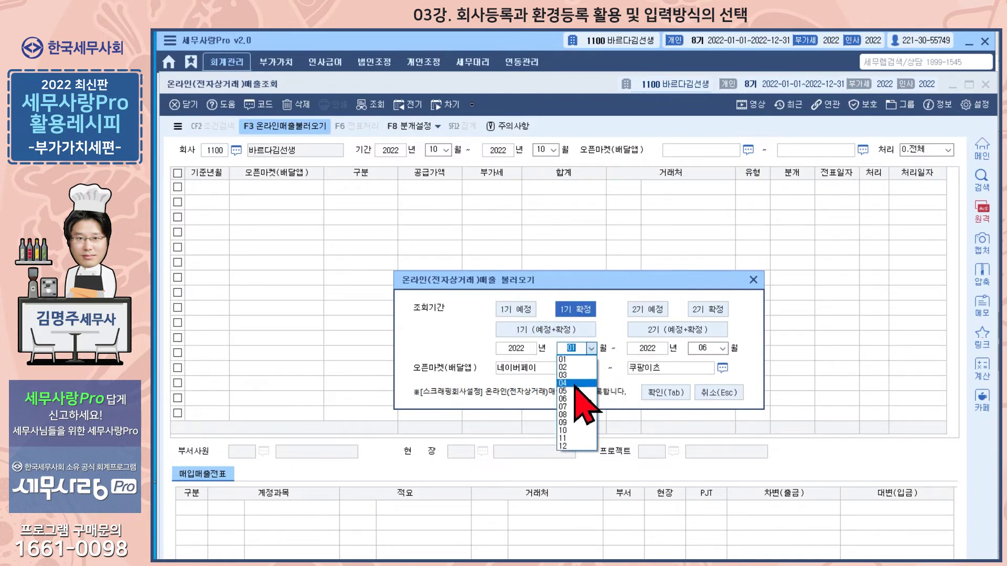
pyautogui.click(573, 399)
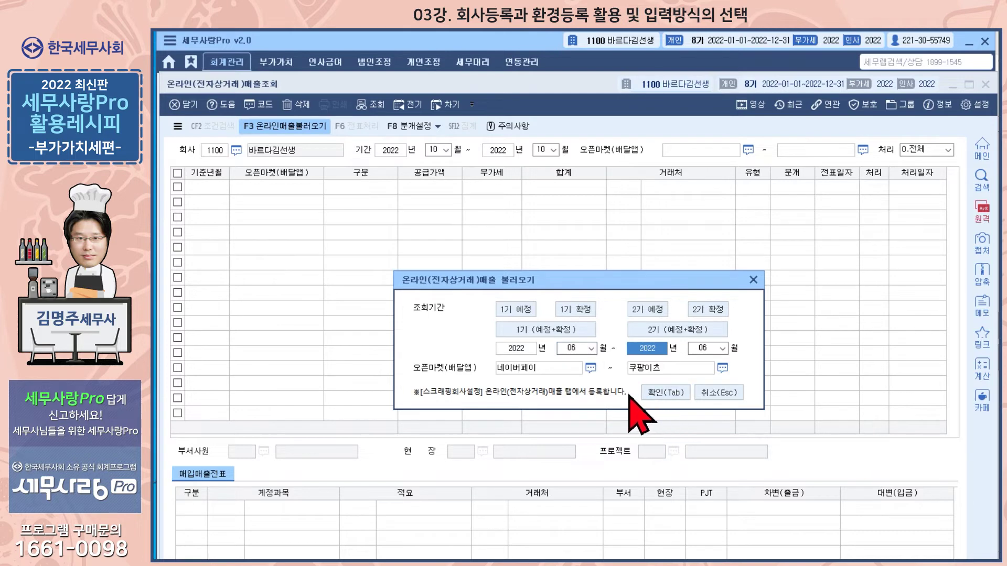
# Step: Check the open-market choices, import the online sales from 네이버페이 through 쿠팡이츠, and dismiss the information message
pyautogui.click(590, 368)
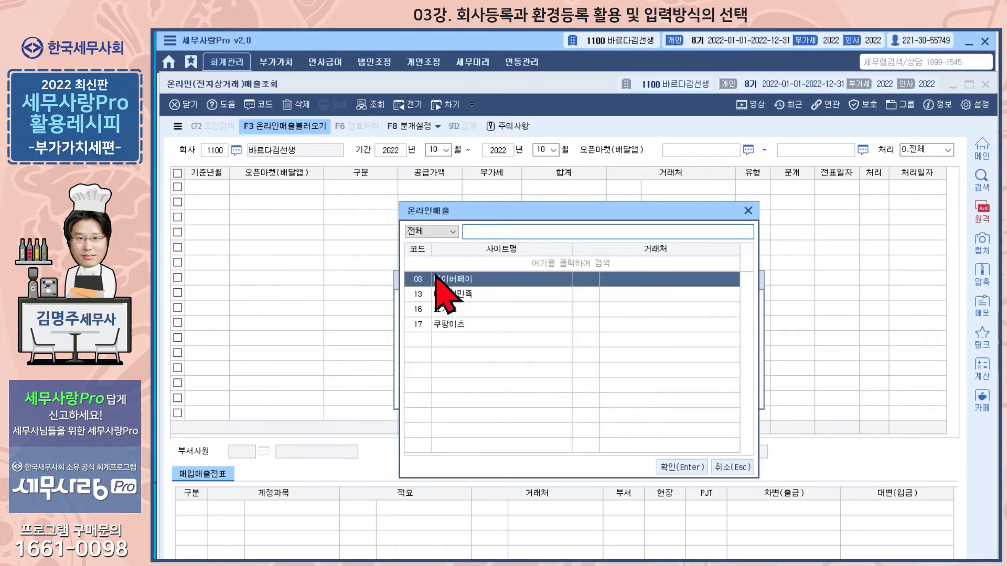
pyautogui.click(748, 210)
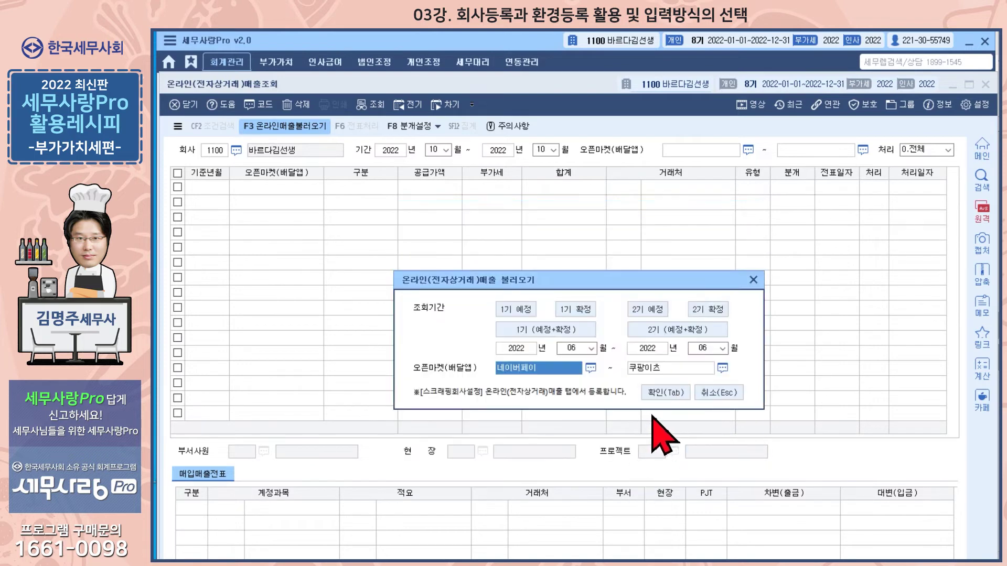
pyautogui.click(664, 393)
pyautogui.click(554, 373)
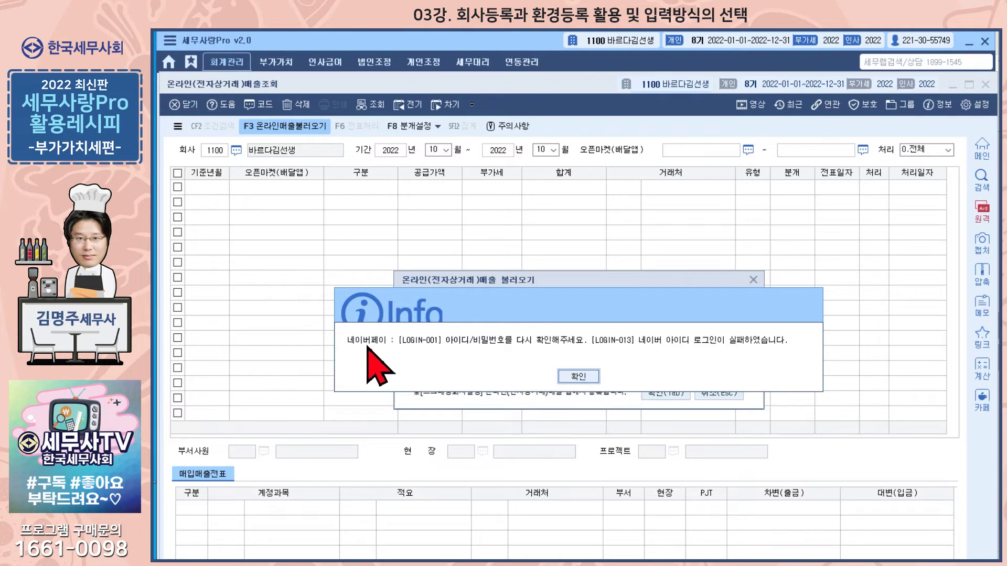
pyautogui.click(579, 376)
pyautogui.press('Tab')
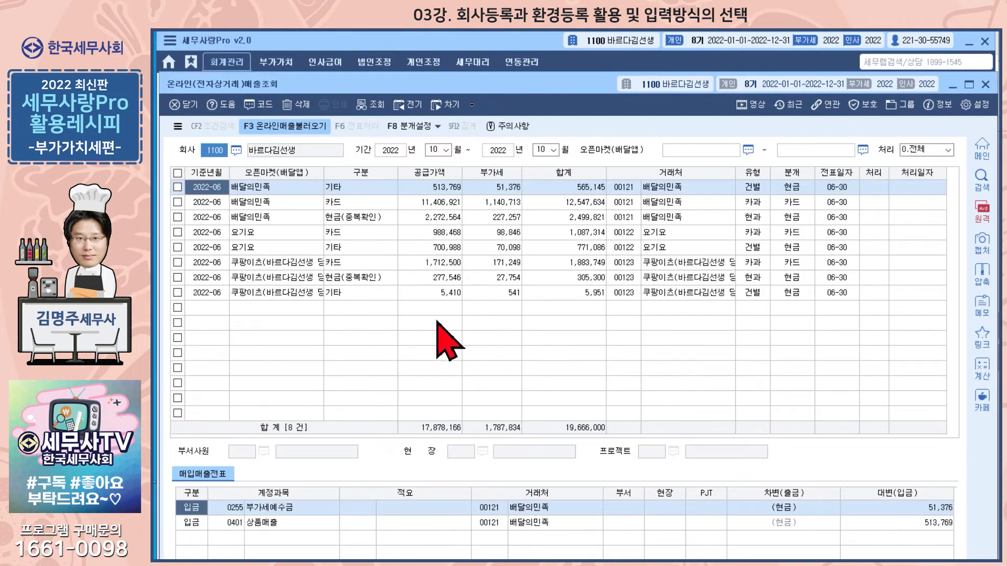
# Step: Review the 배달의민족 sales rows for 기타, 카드 and 현금(중복확인) together with their voucher entries
pyautogui.click(257, 204)
pyautogui.click(260, 187)
pyautogui.click(261, 203)
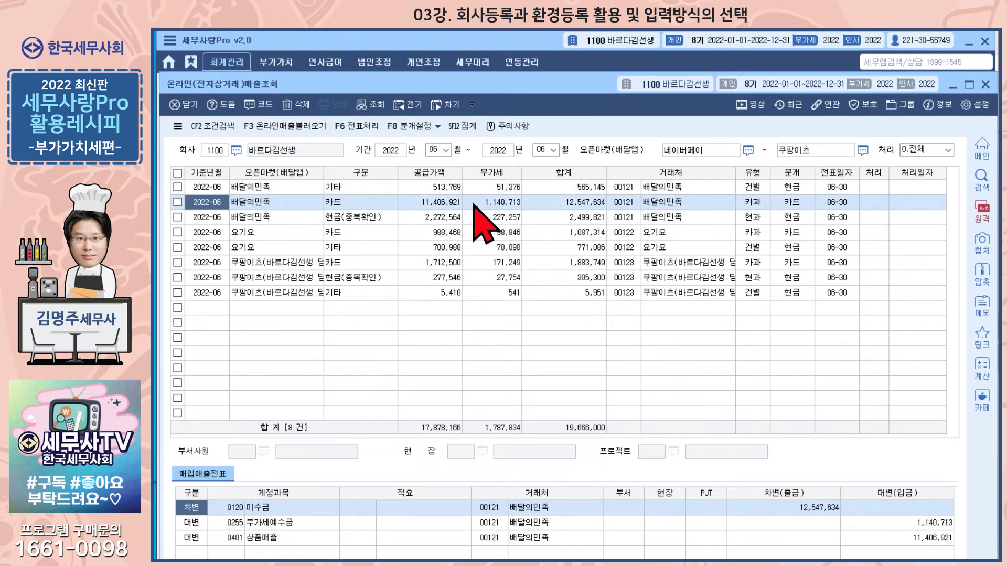
pyautogui.click(251, 217)
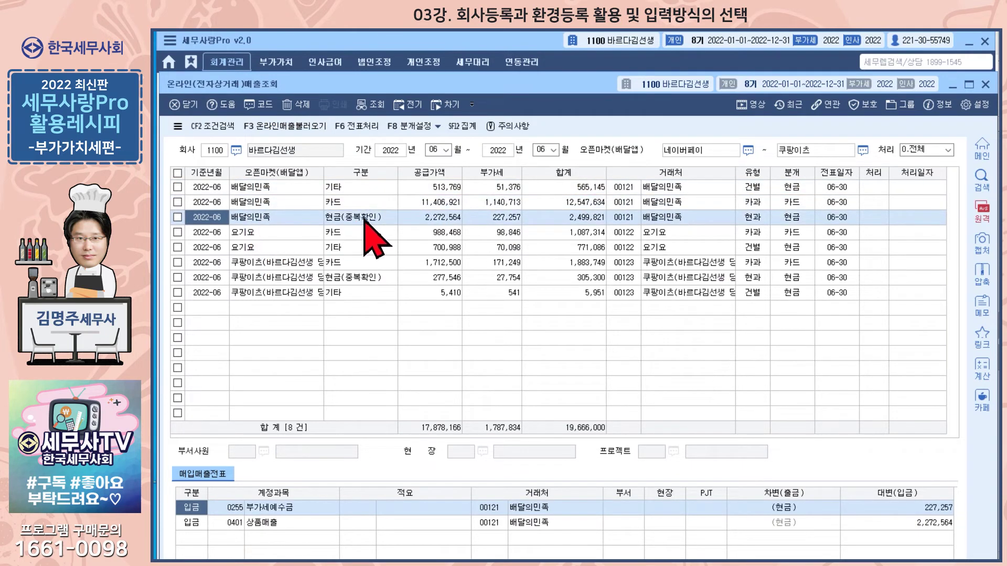
pyautogui.click(346, 189)
pyautogui.click(348, 204)
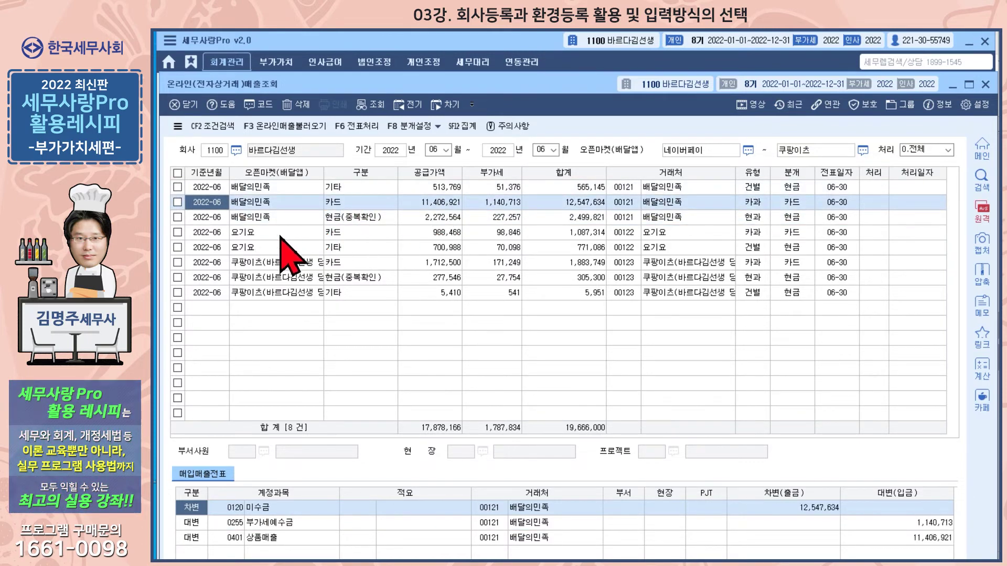
pyautogui.click(336, 190)
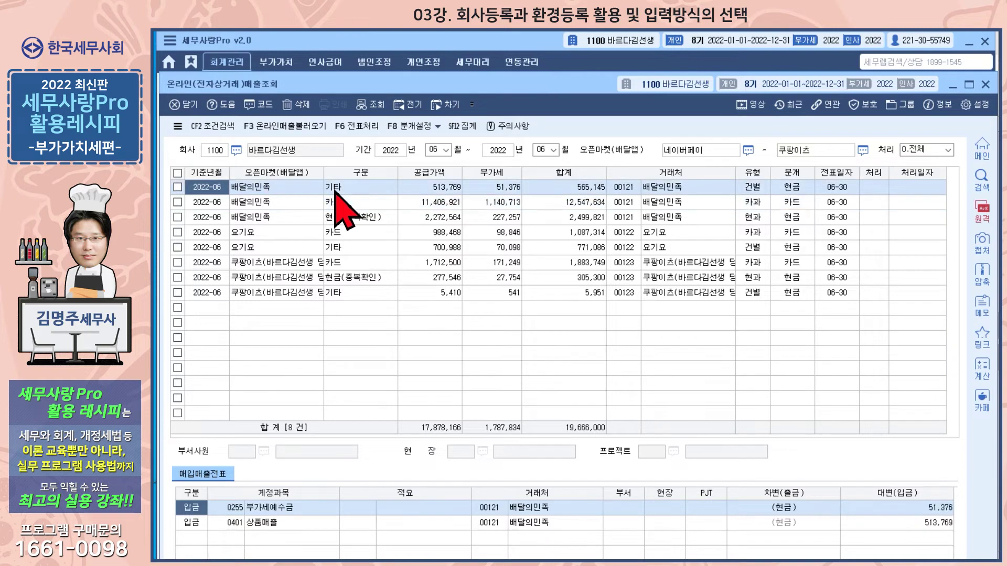
pyautogui.click(336, 217)
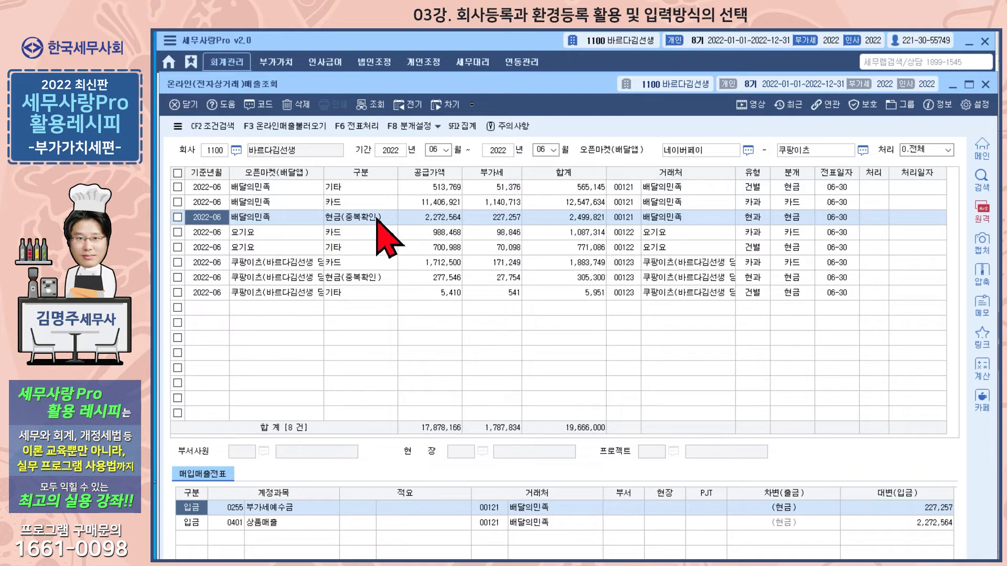
# Step: Check the 카드 rows of 쿠팡이츠 and 요기요, and close 온라인(전자상거래)매출조회
pyautogui.click(337, 263)
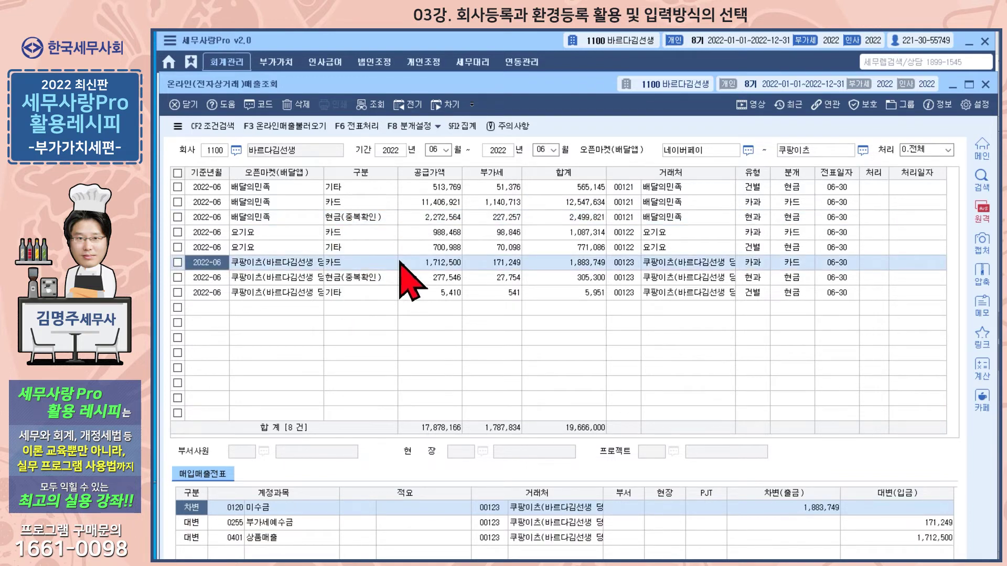
pyautogui.click(338, 232)
pyautogui.click(342, 260)
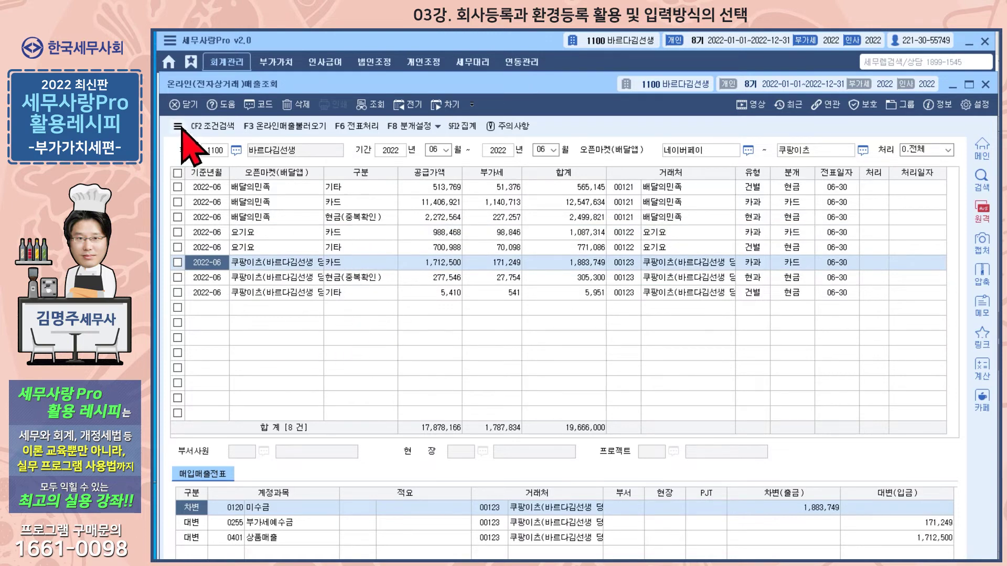
pyautogui.click(190, 107)
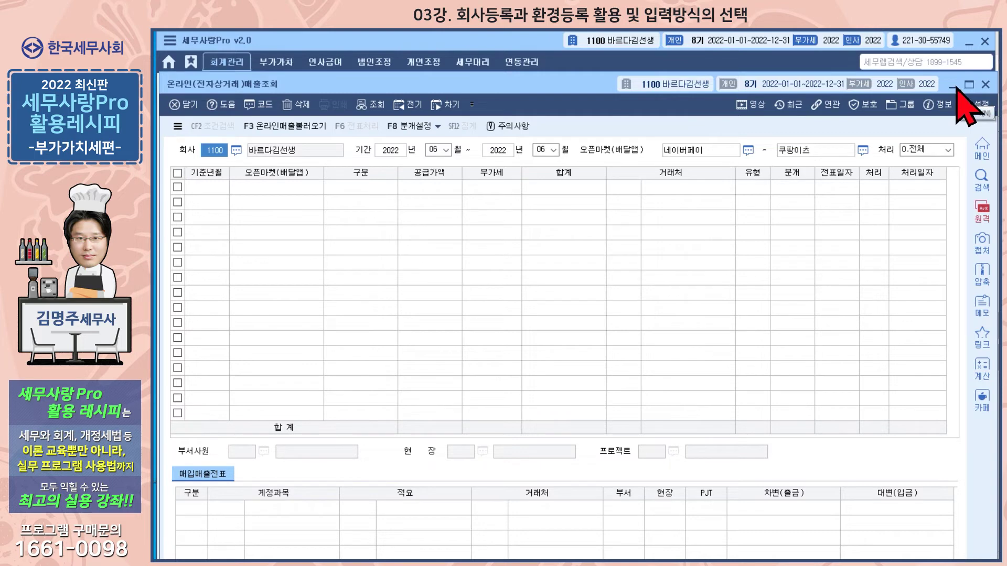
pyautogui.click(985, 84)
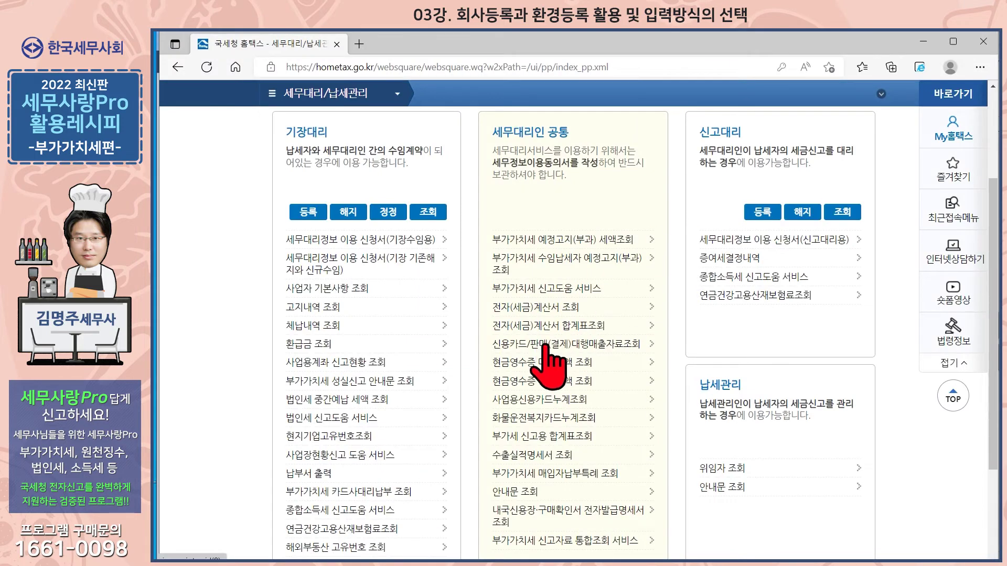
# Step: On Hometax, open 신용카드/판매(결제)대행매출자료조회 and examine the 판매(결제)대행 매출자료 section heading and its cash-receipt exclusion
pyautogui.click(534, 343)
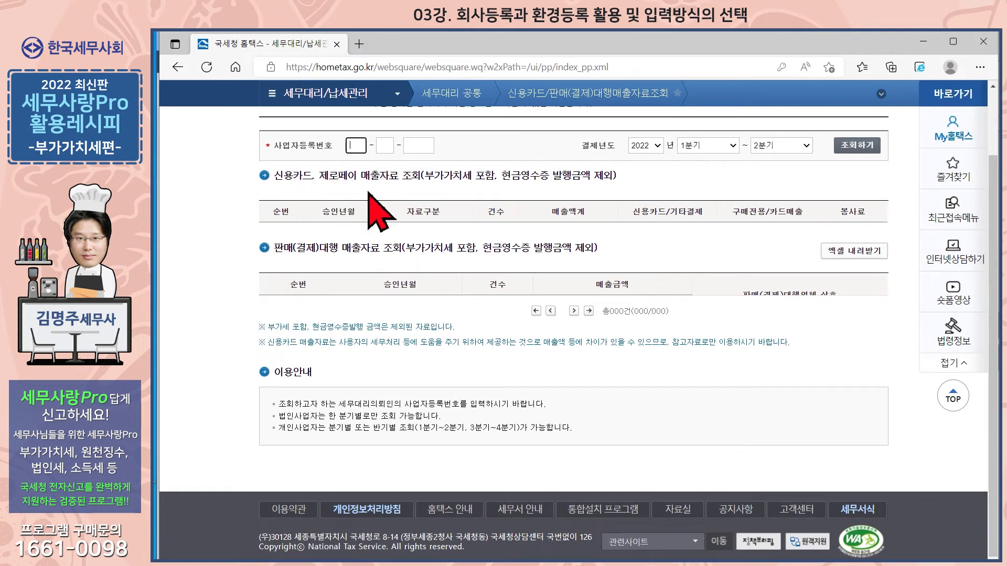
pyautogui.moveTo(273, 248); pyautogui.dragTo(393, 251)
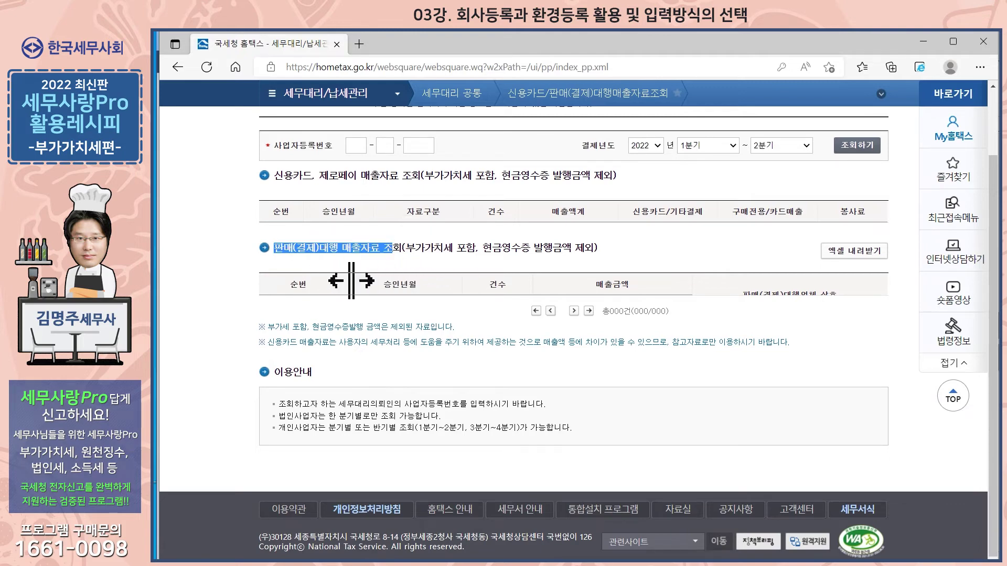
pyautogui.click(332, 252)
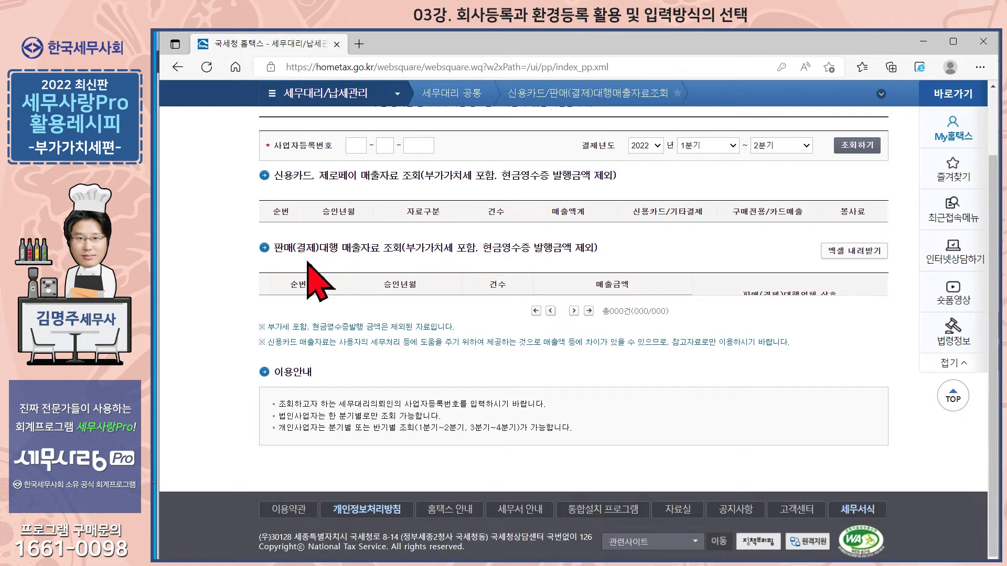
pyautogui.moveTo(278, 247); pyautogui.dragTo(356, 248)
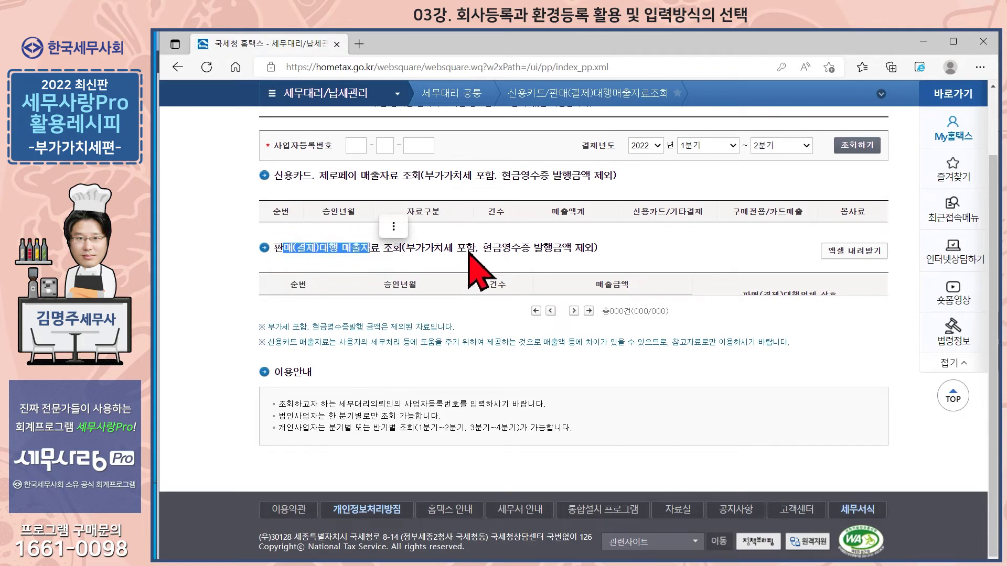
pyautogui.moveTo(481, 247); pyautogui.dragTo(540, 247)
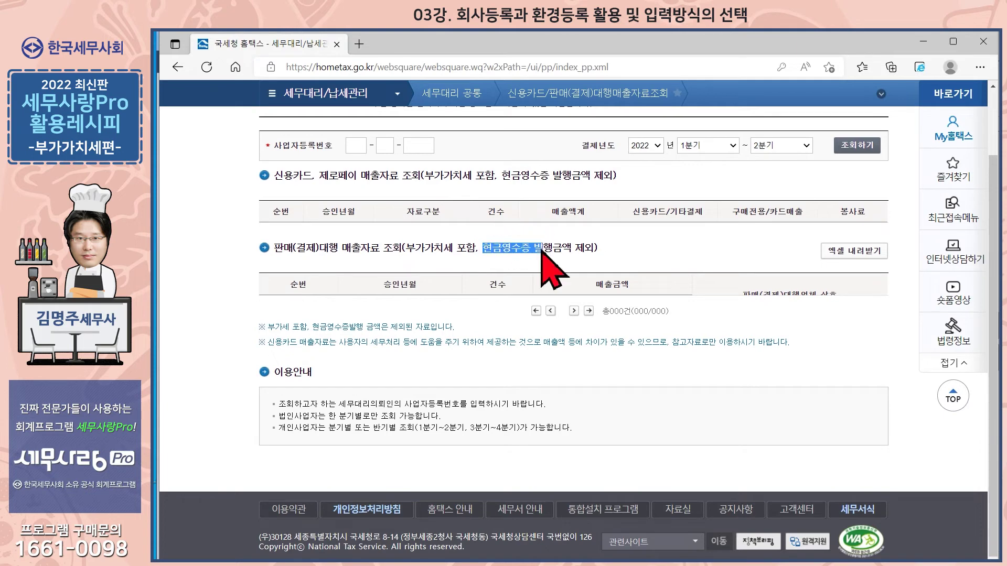
pyautogui.click(315, 245)
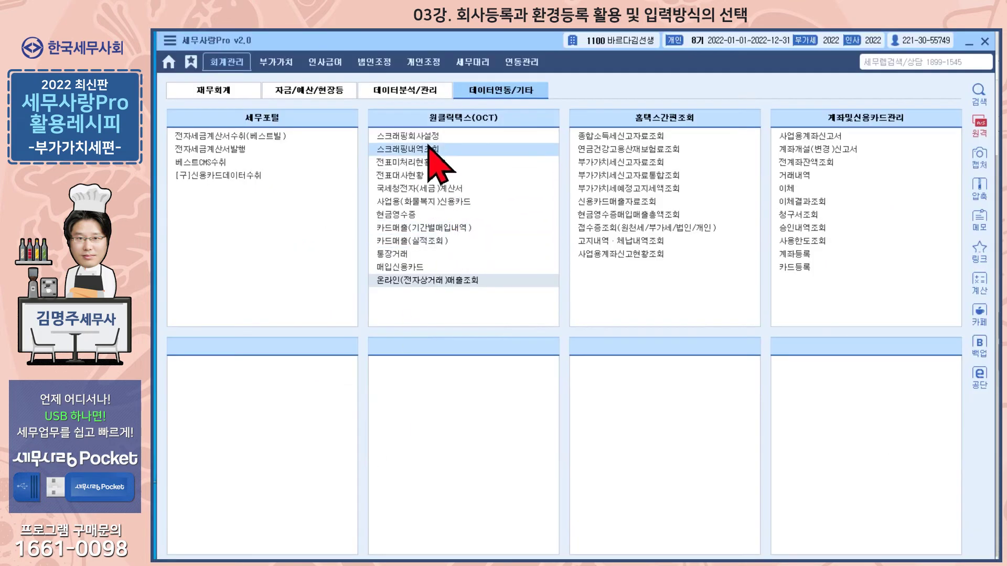
# Step: In 세무사랑Pro, review and close 스크래핑회사설정, and open 회사등록
pyautogui.click(425, 135)
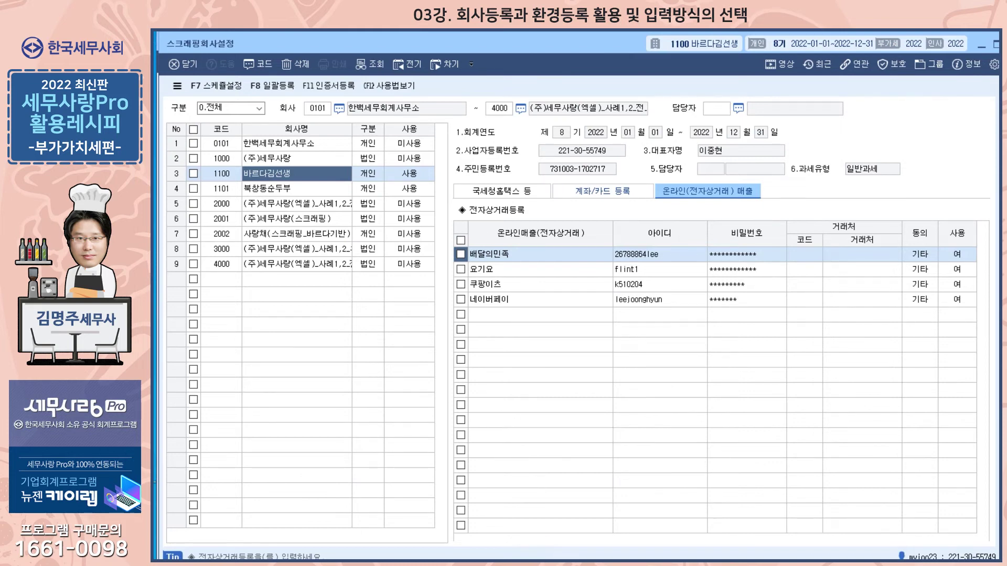
pyautogui.press('Escape')
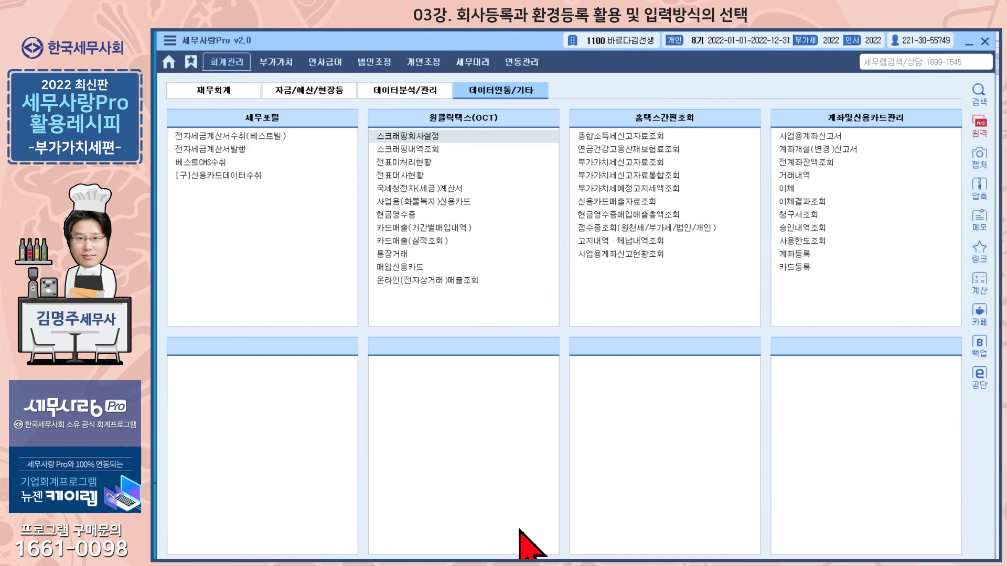
pyautogui.click(223, 95)
pyautogui.click(792, 365)
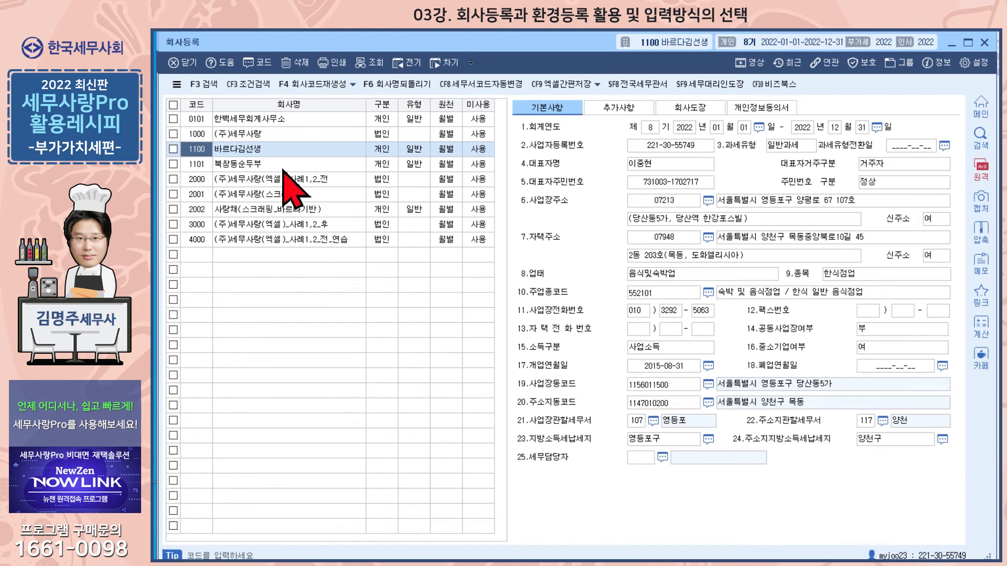
# Step: Compare the basic details of companies 1000 and 1100 in 회사등록 with the empty row for a new company
pyautogui.click(245, 153)
pyautogui.click(262, 255)
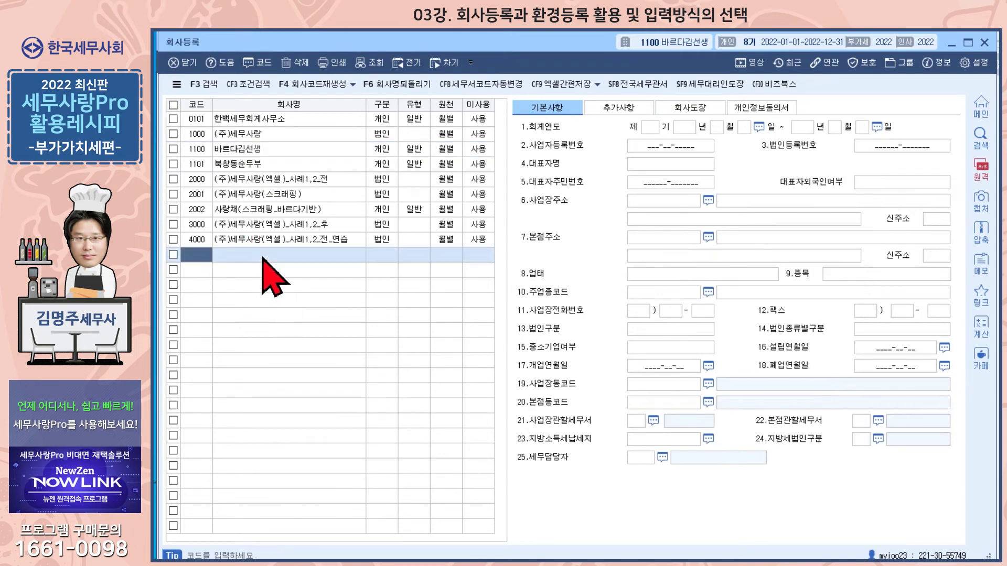
pyautogui.click(259, 151)
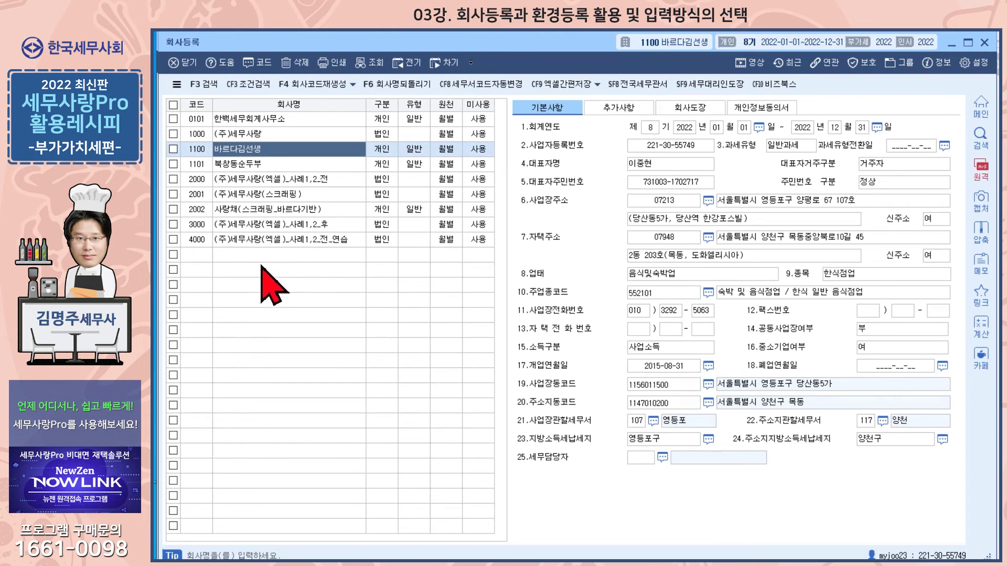
pyautogui.click(251, 137)
pyautogui.click(251, 152)
pyautogui.click(250, 138)
pyautogui.click(251, 151)
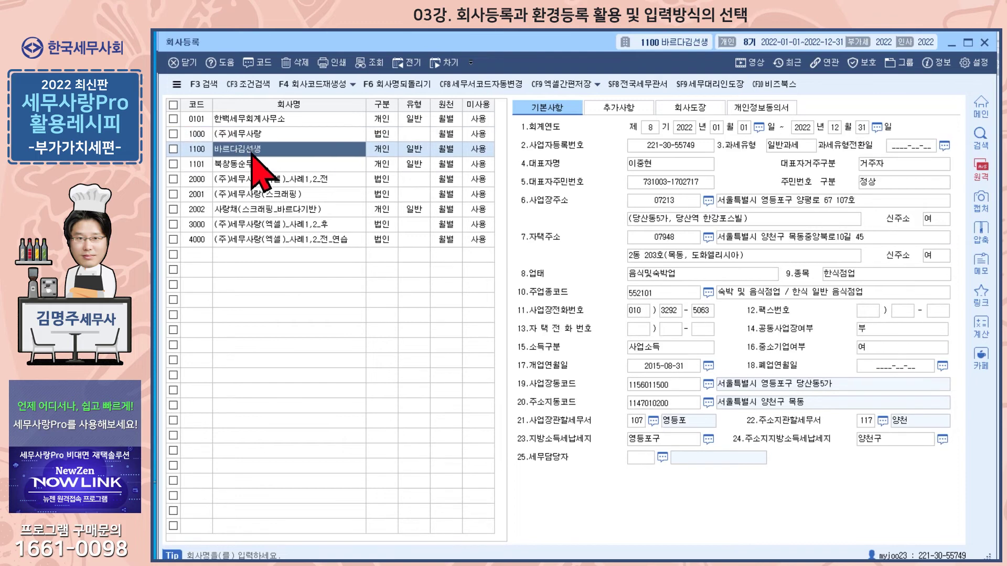
pyautogui.click(239, 255)
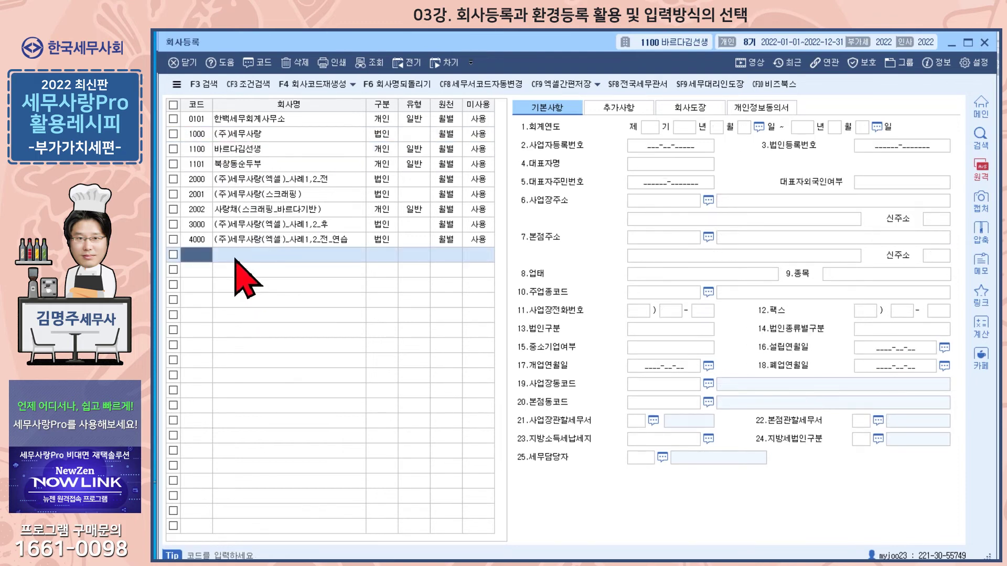
# Step: Look over the basic details of companies 4000, 1100 and 1000, and close 회사등록
pyautogui.click(258, 237)
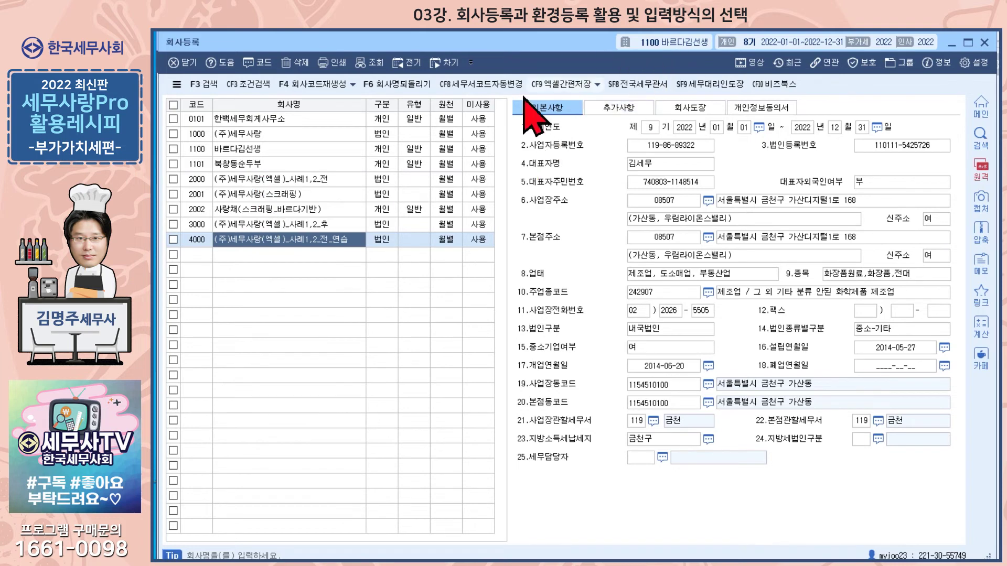
pyautogui.click(244, 164)
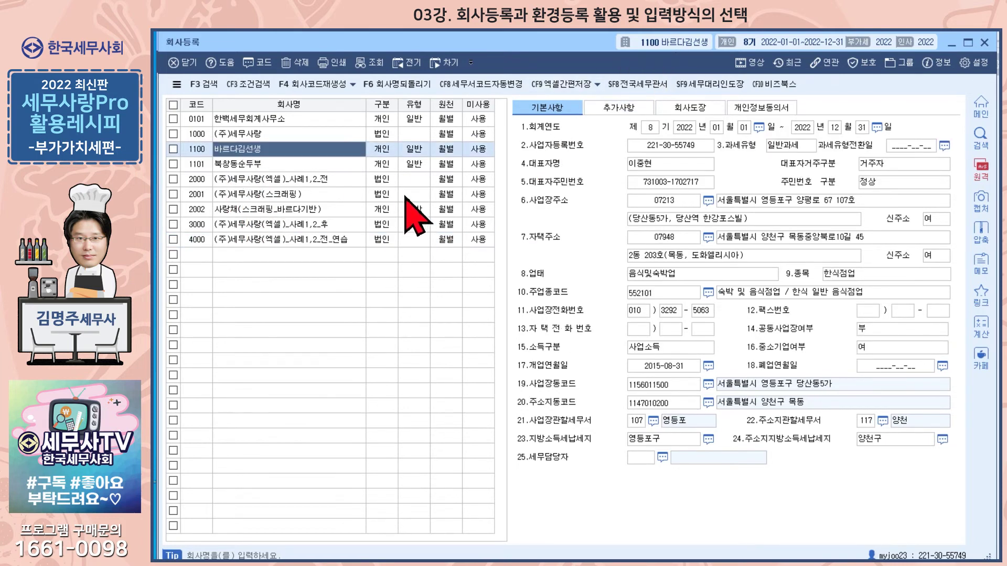
pyautogui.click(254, 135)
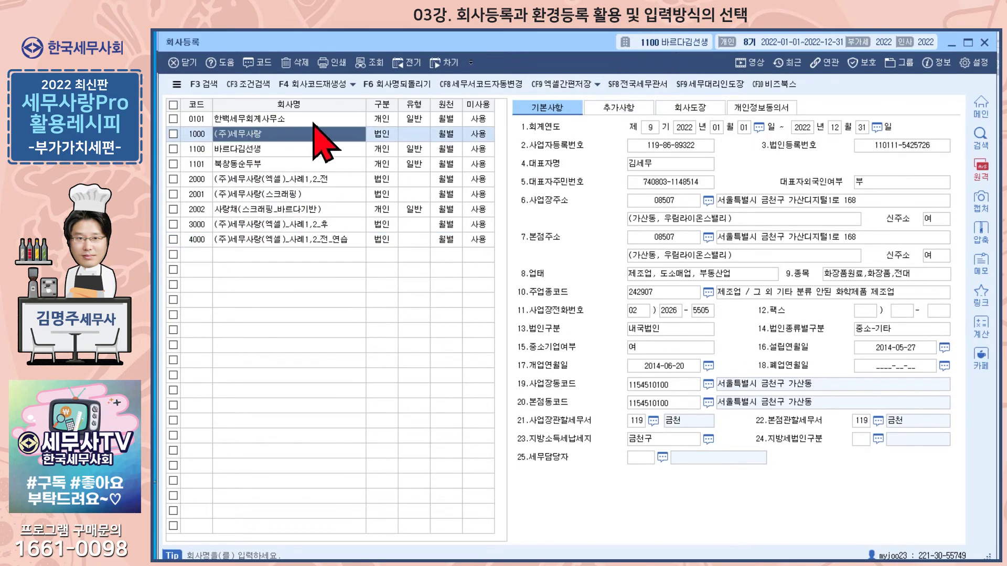
pyautogui.click(984, 42)
# Step: Switch the working company to 1000 (주)세무사랑 and agree to close the open menus
pyautogui.click(608, 41)
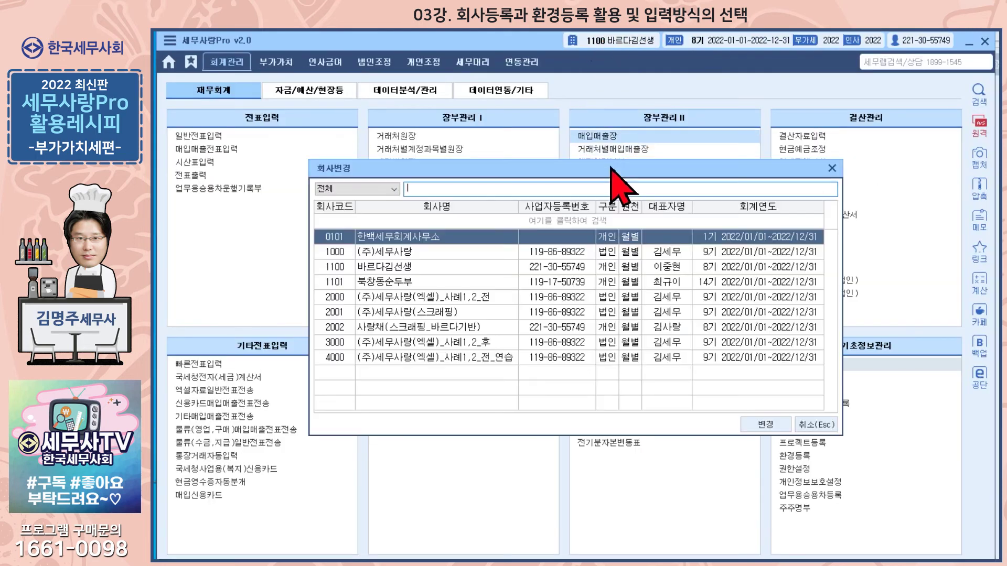
pyautogui.doubleClick(394, 252)
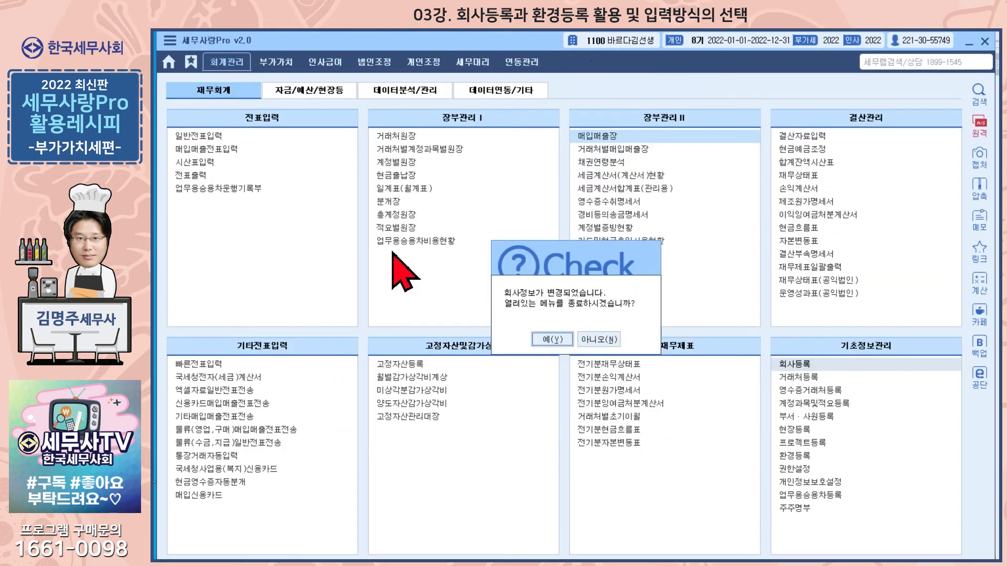
pyautogui.click(553, 341)
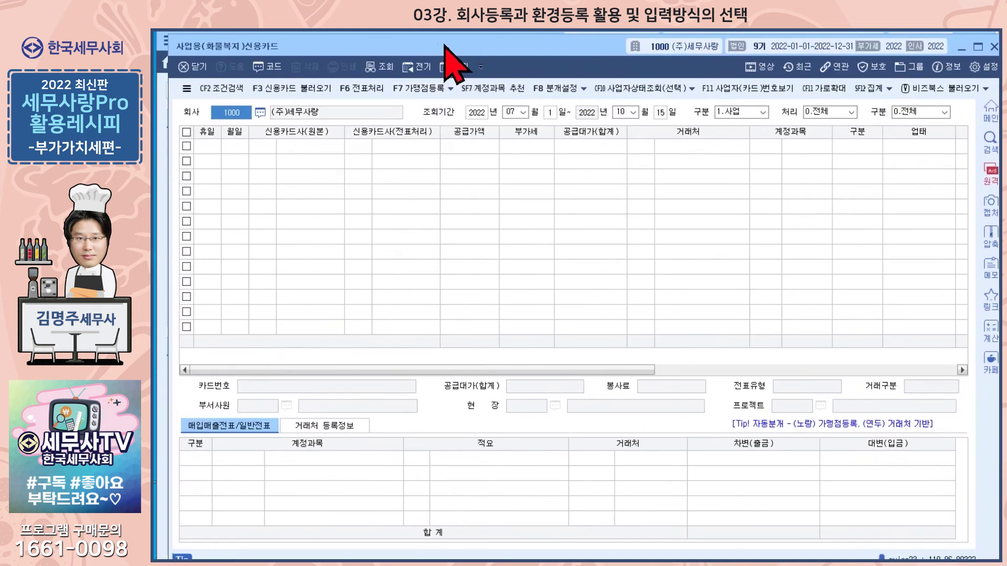
# Step: In 사업용(화물복지)신용카드, load the 사업용카드 records from the National Tax Service for June 2022 through June 2022
pyautogui.click(302, 89)
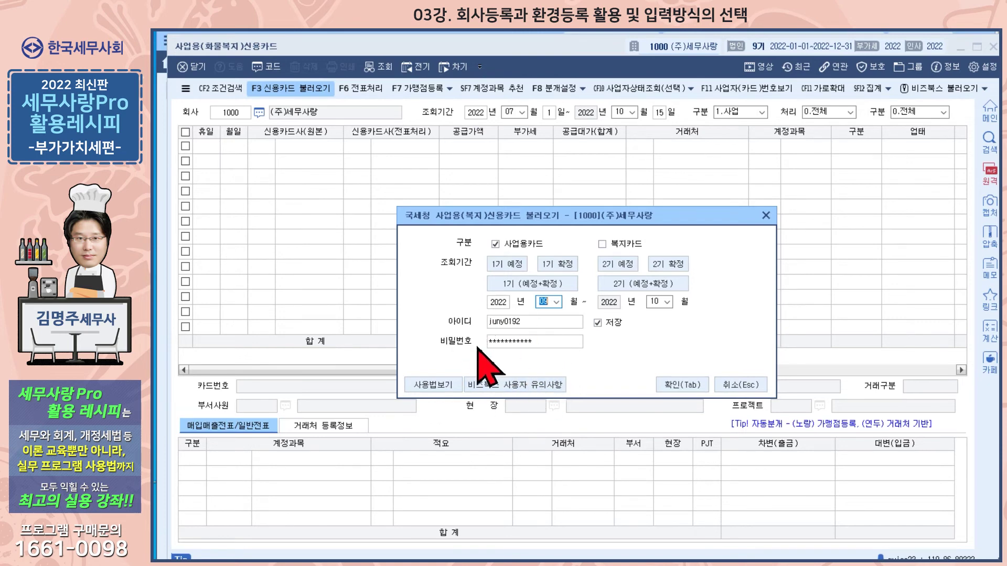
pyautogui.click(565, 266)
pyautogui.click(555, 302)
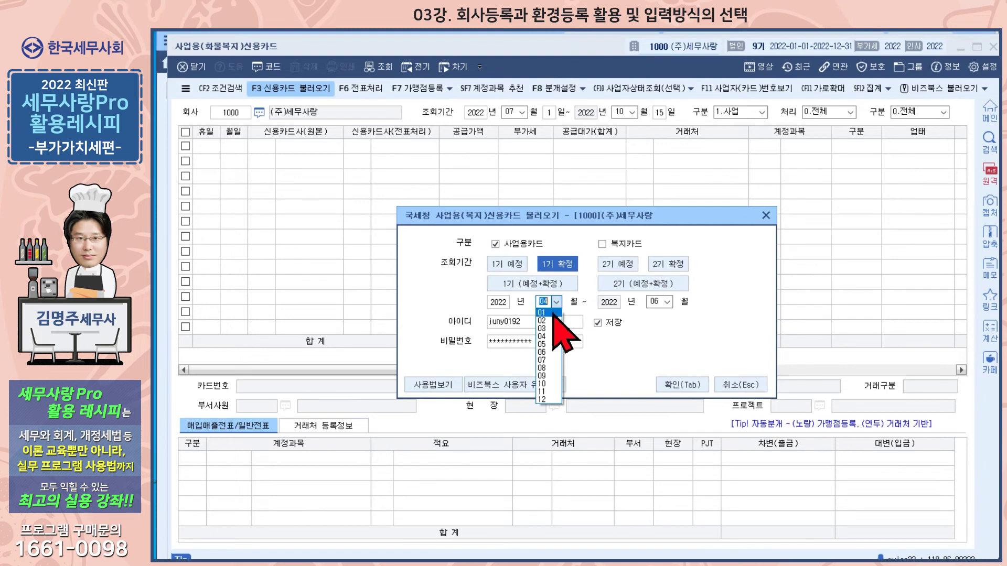
pyautogui.click(544, 352)
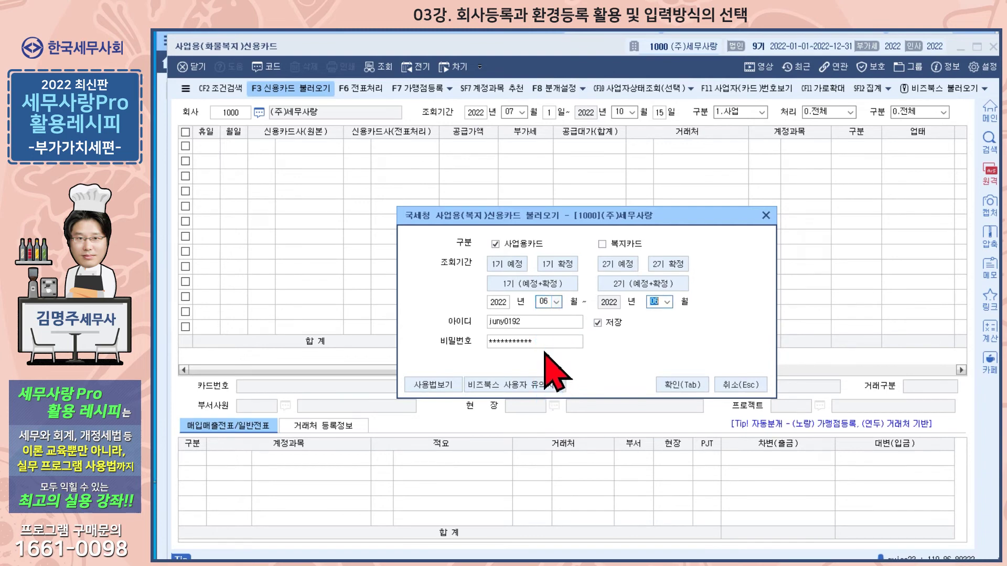
pyautogui.click(683, 385)
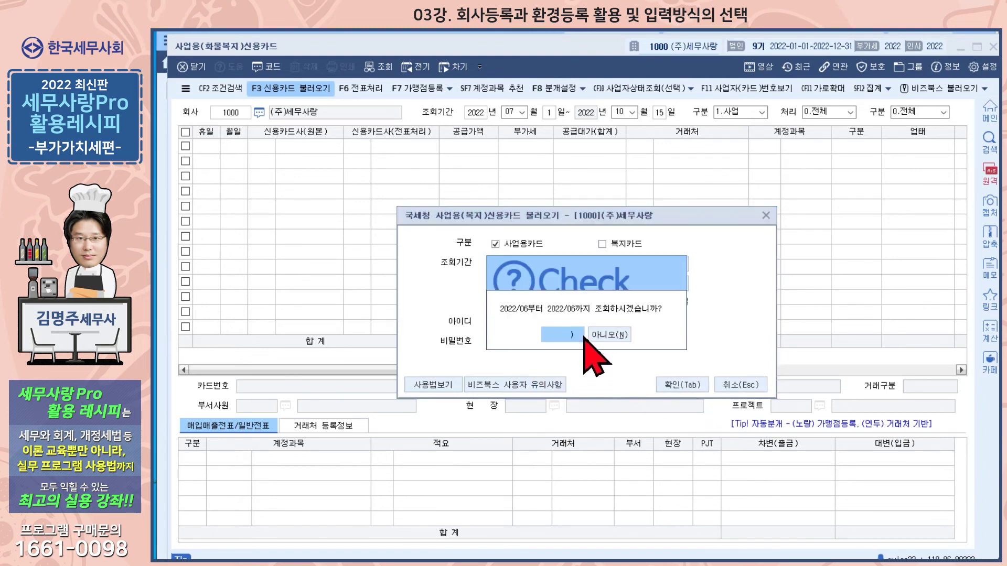
pyautogui.click(558, 371)
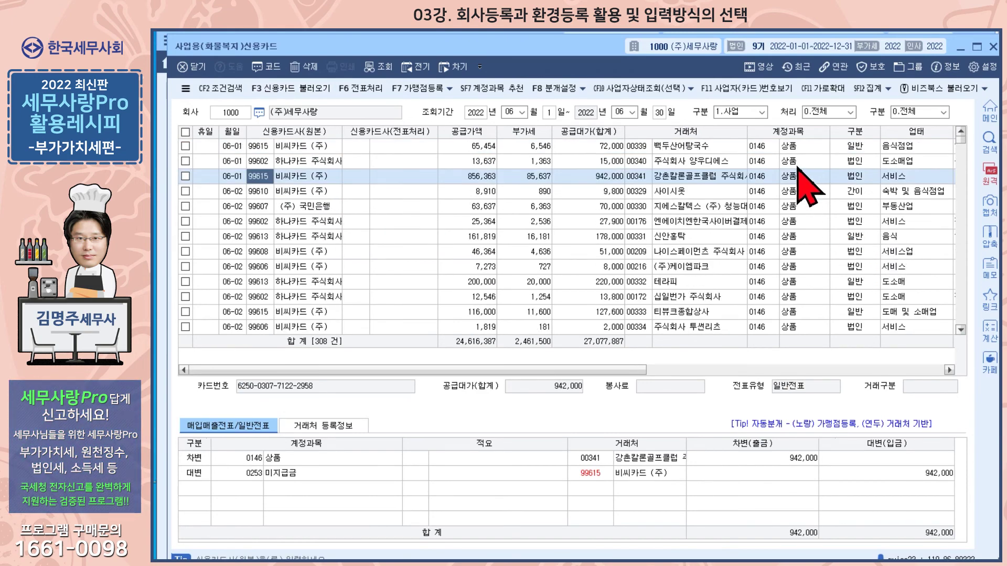
# Step: Examine the June card purchases, comparing the suggested 계정과목 with each 거래처 and the journal entries of the first two rows
pyautogui.click(764, 147)
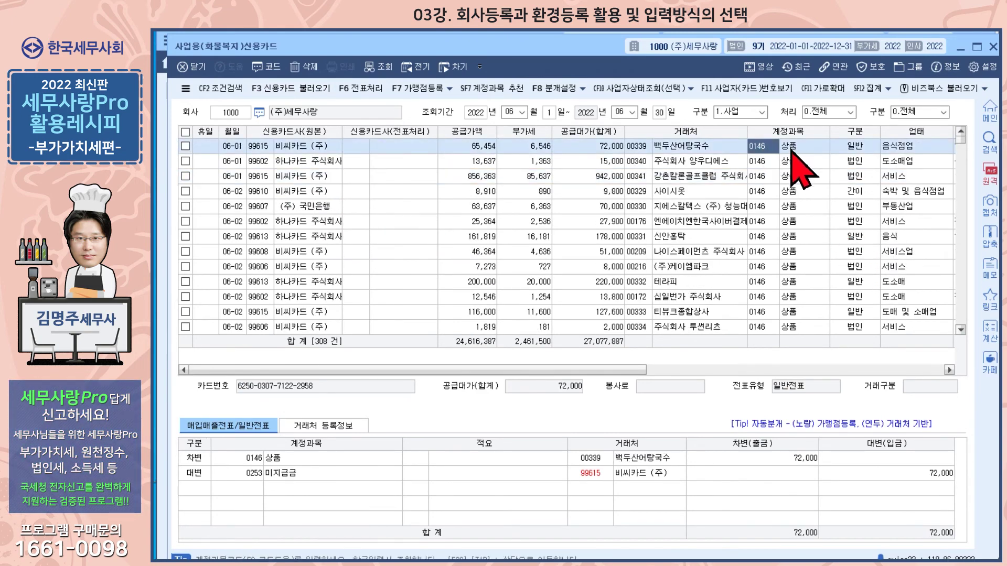
pyautogui.press('Down')
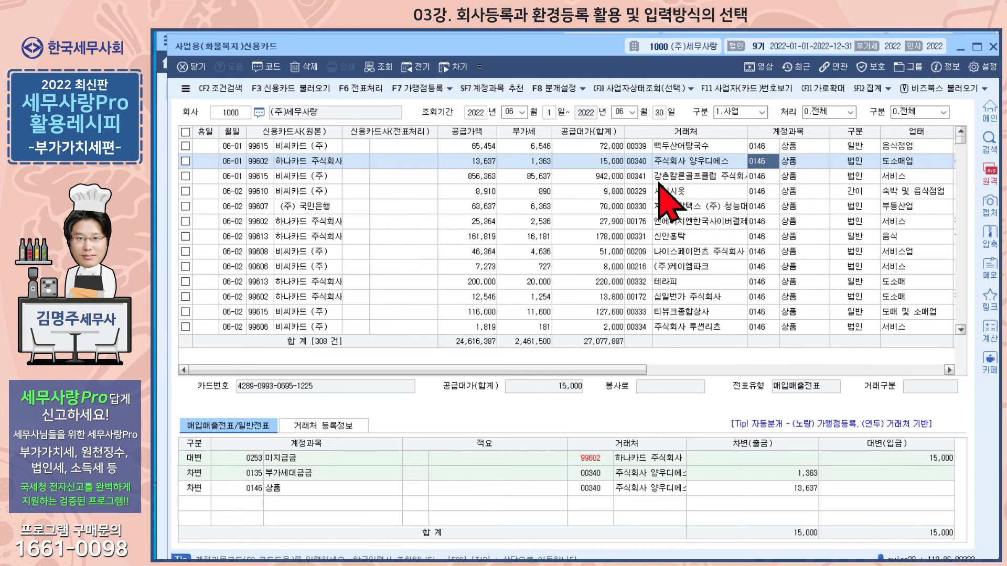
pyautogui.click(691, 147)
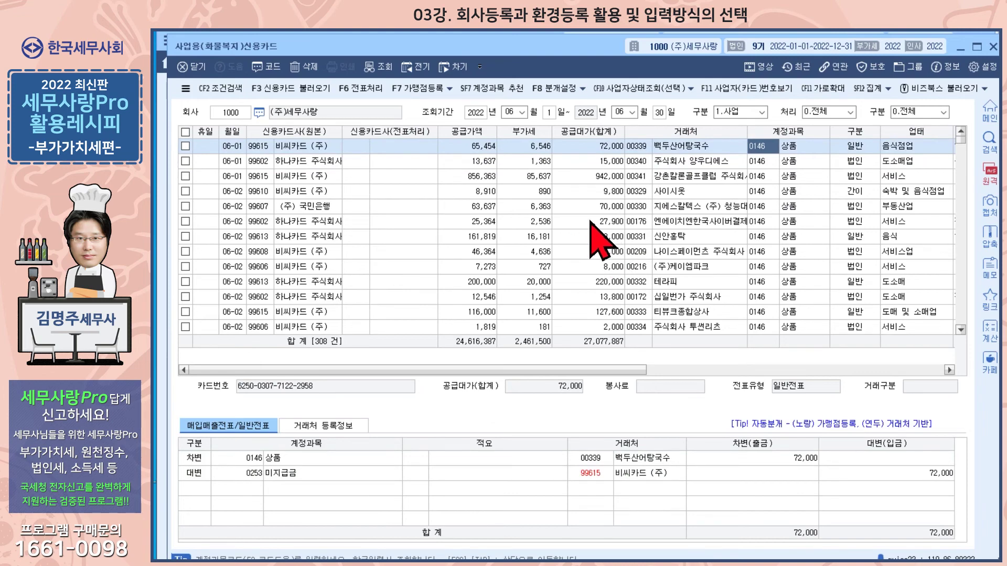
pyautogui.scroll(-5, 603, 235)
pyautogui.scroll(-10, 601, 215)
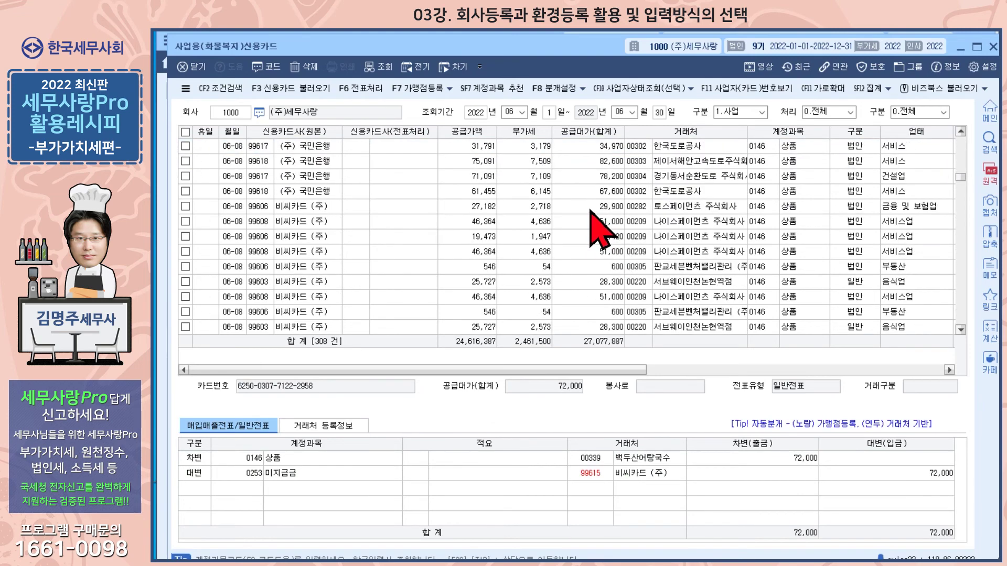
pyautogui.scroll(-5, 632, 215)
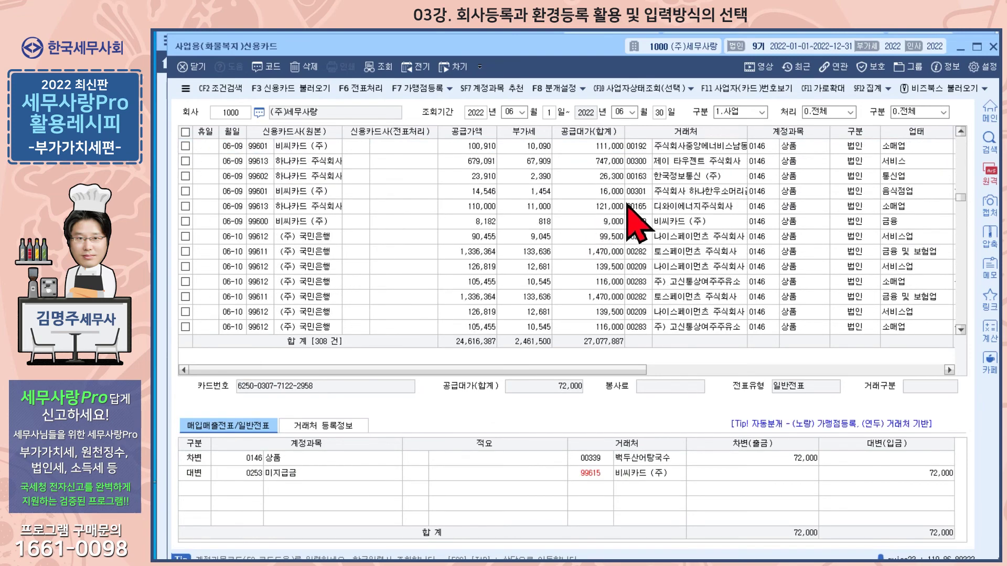
pyautogui.scroll(-4, 632, 220)
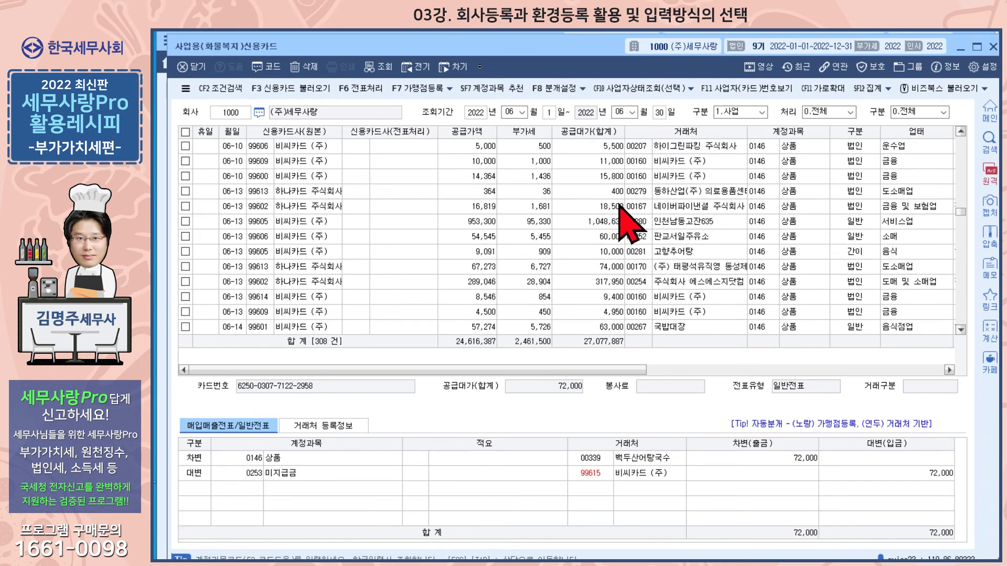
pyautogui.scroll(-10, 623, 209)
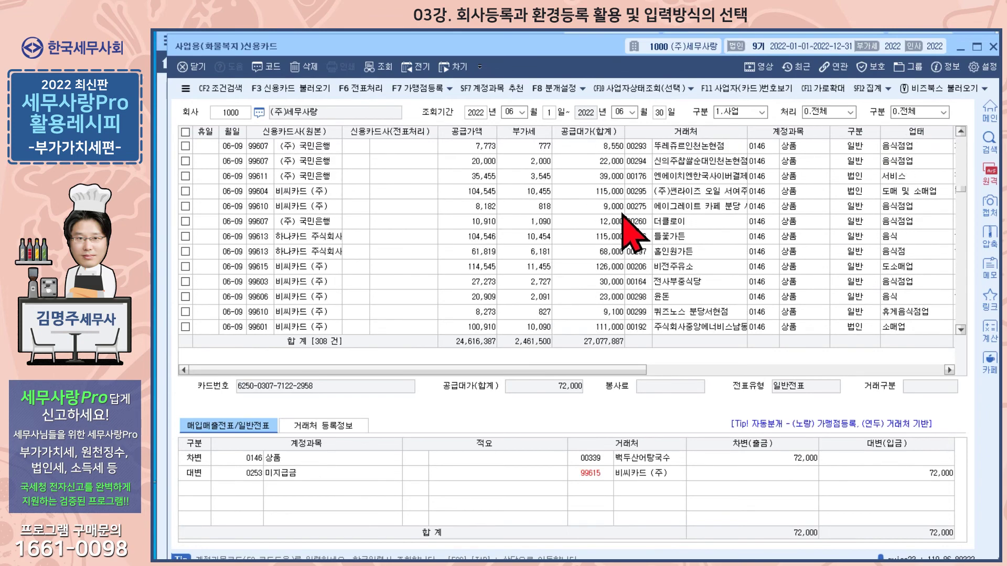
# Step: Clear the loaded card purchase list from view and close 사업용(화물복지)신용카드
pyautogui.press('Escape')
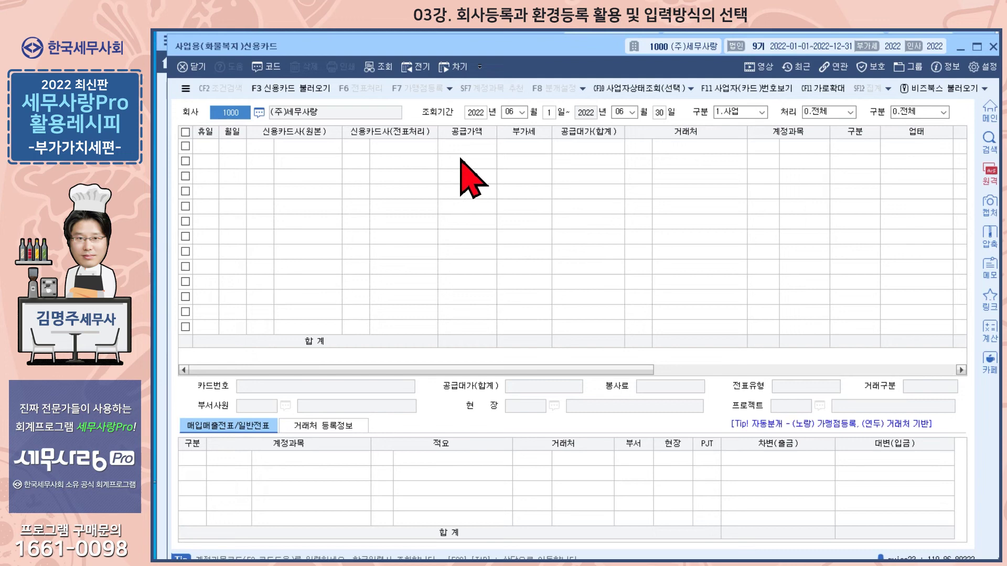
pyautogui.moveTo(472, 47); pyautogui.dragTo(461, 43)
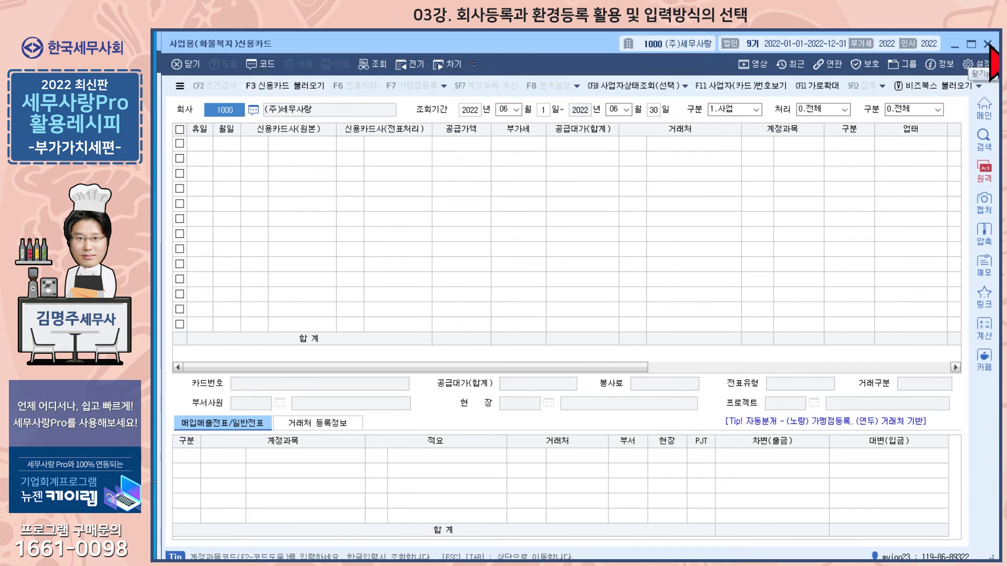
pyautogui.click(988, 44)
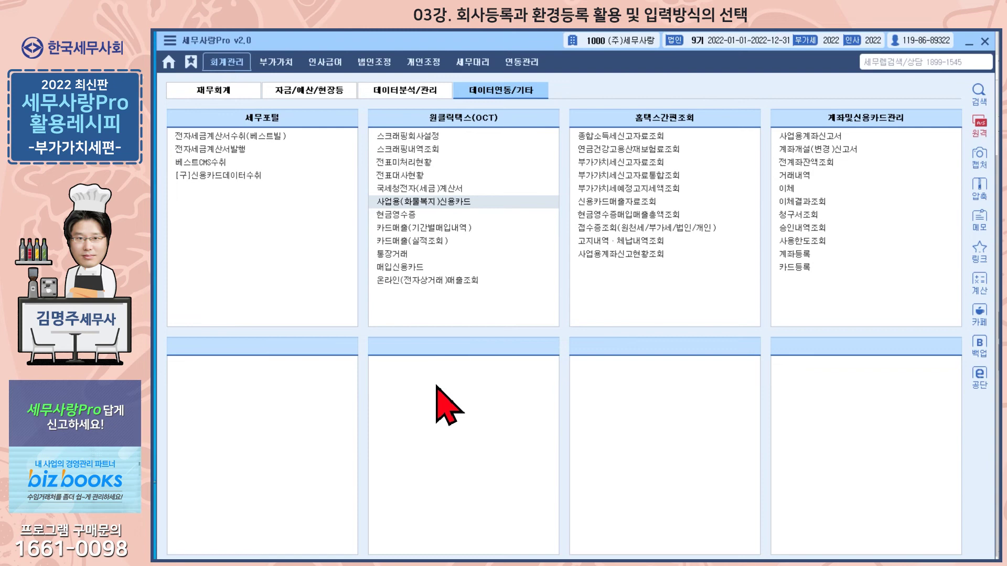
# Step: Open 부가가치세신고서 for January 1 to March 31, 2022, and select the 세금계산서발급분 amount in row 1
pyautogui.click(227, 93)
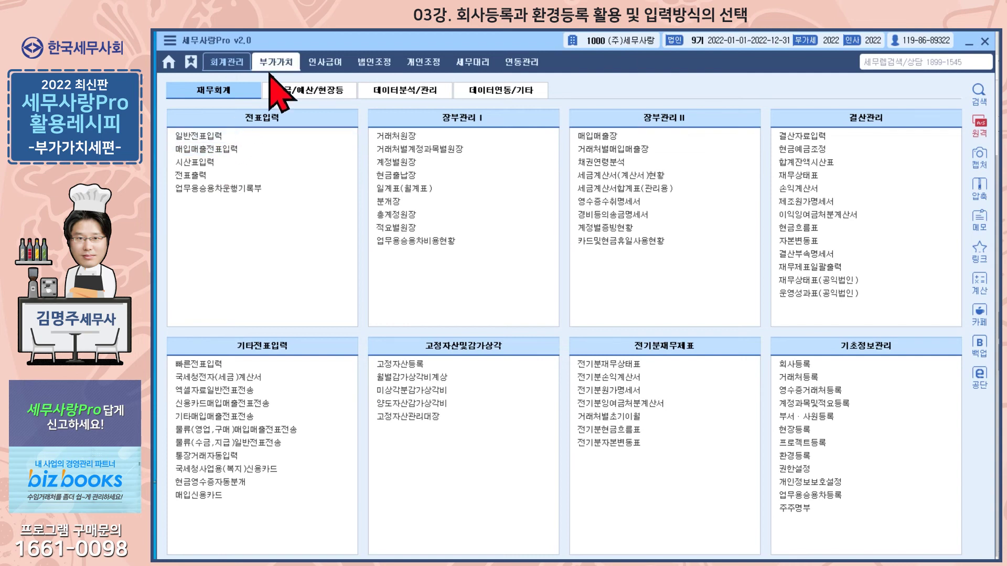
pyautogui.click(281, 62)
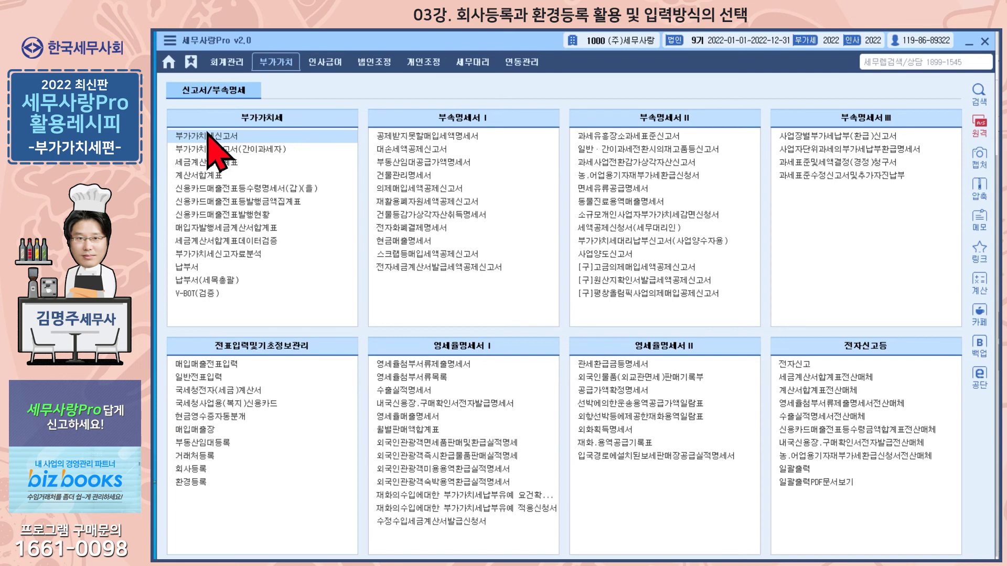
pyautogui.click(218, 135)
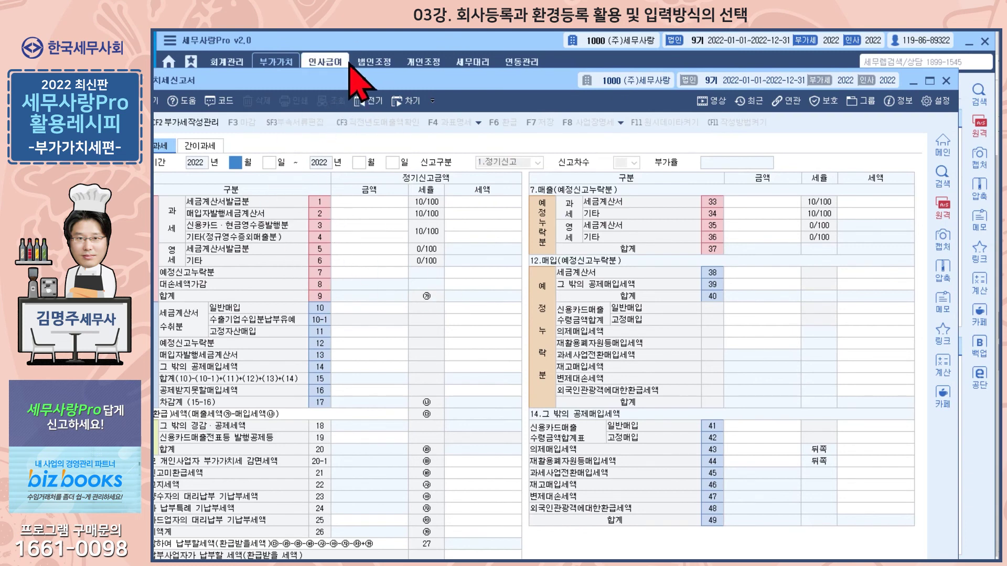
pyautogui.moveTo(334, 77); pyautogui.dragTo(377, 51)
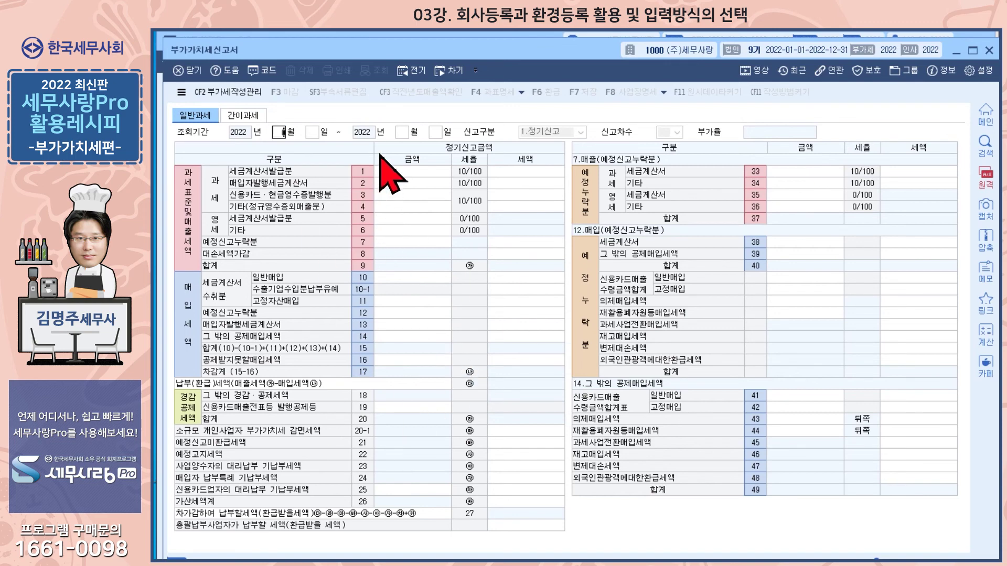
pyautogui.press('Return')
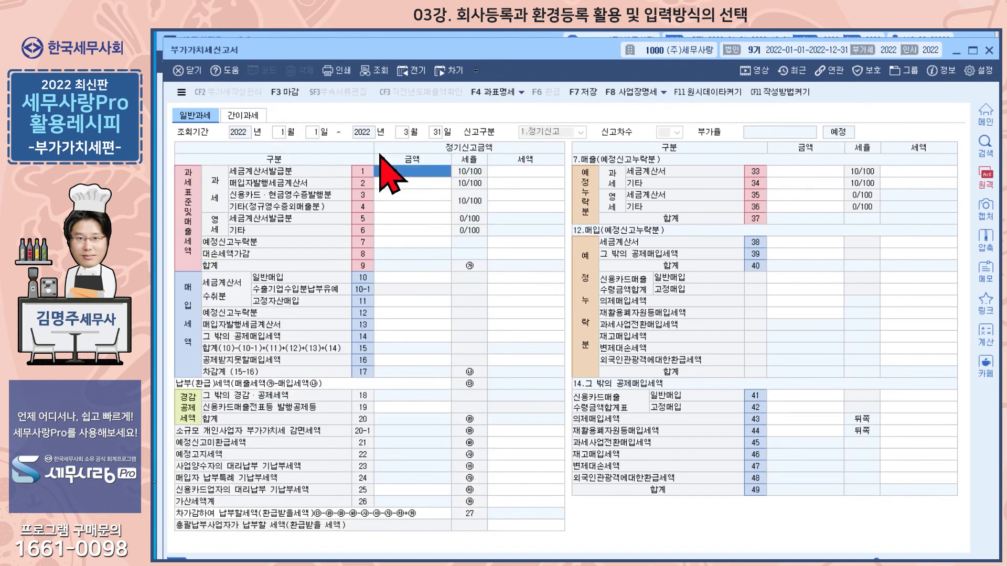
pyautogui.click(422, 183)
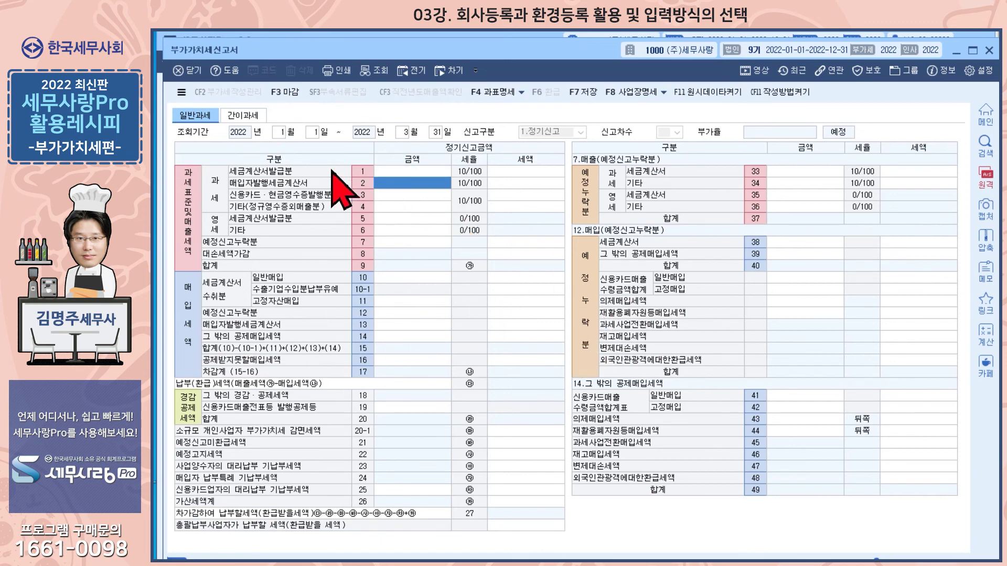
pyautogui.click(415, 172)
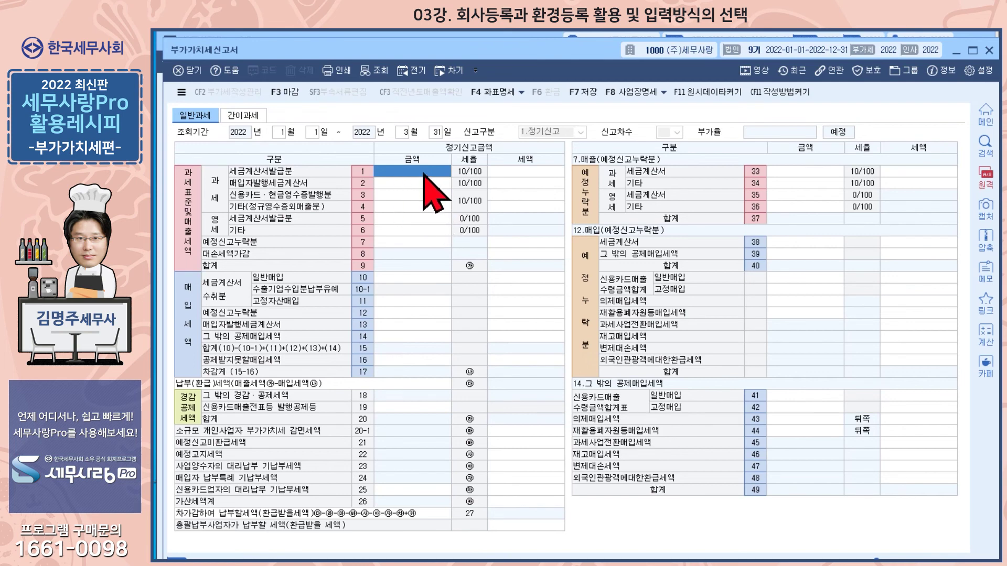